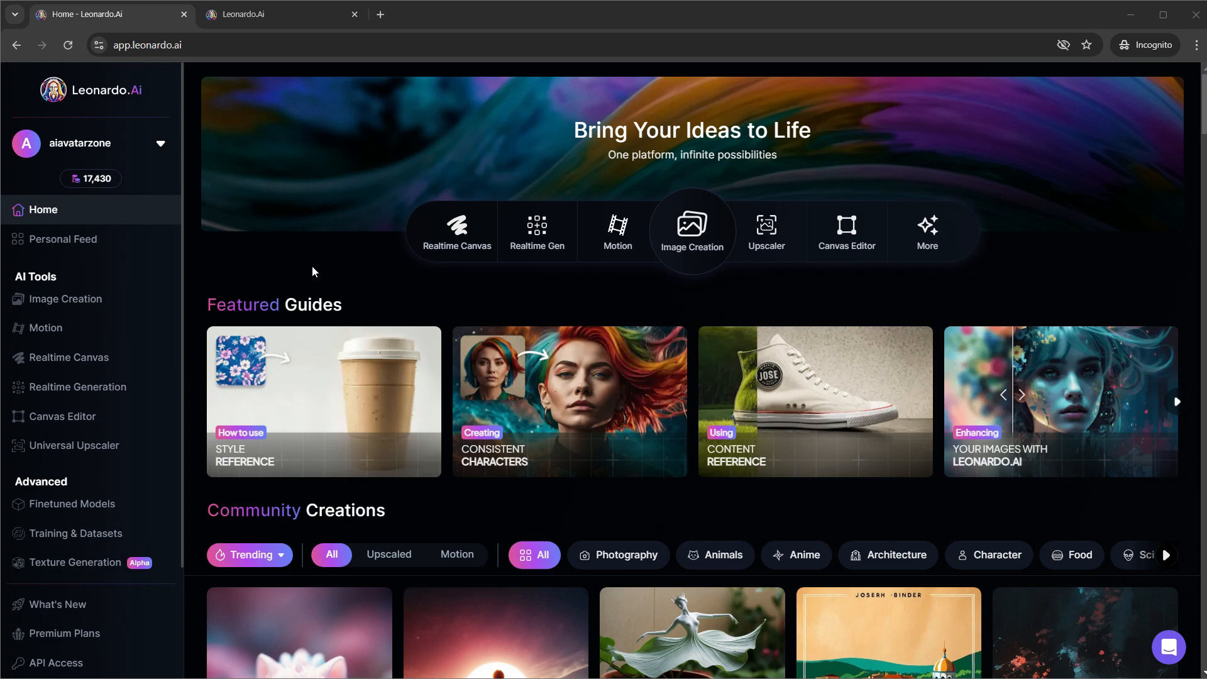
Review the monthly subscription plans, comparing their prices, token allowances and features.
{"action": "left_click", "coordinate": [303, 15]}
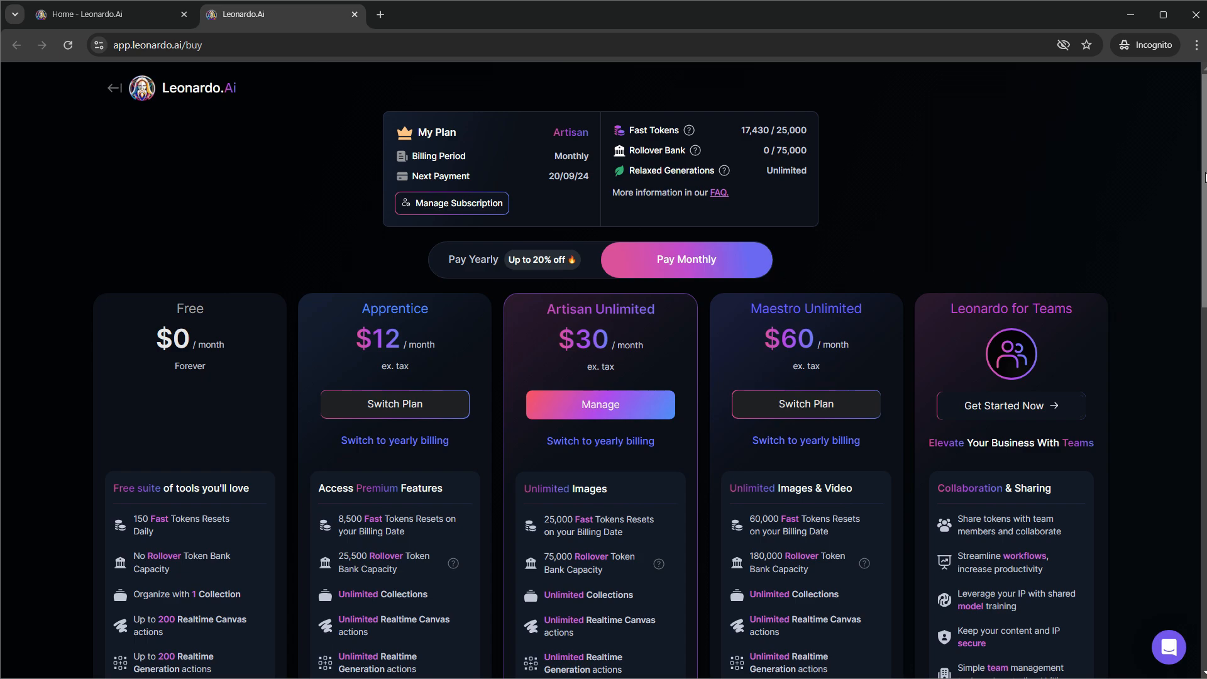
{"action": "scroll", "coordinate": [1204, 200], "scroll_direction": "down", "scroll_amount": 1}
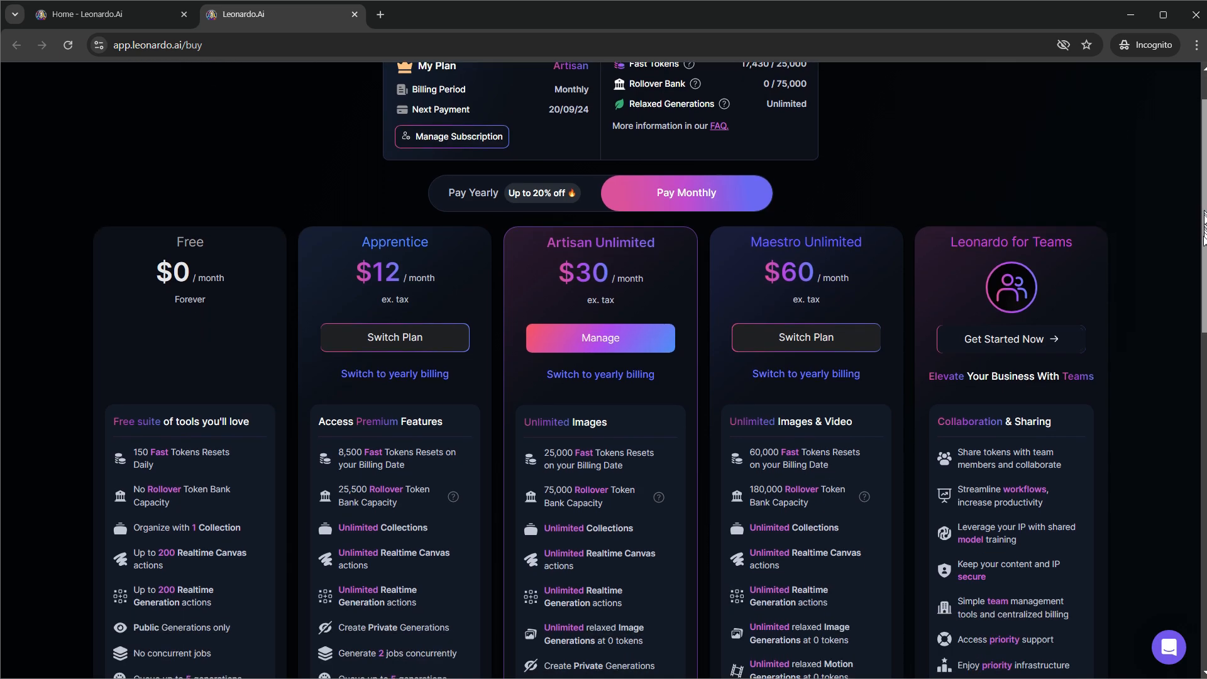
{"action": "scroll", "coordinate": [1204, 245], "scroll_direction": "down", "scroll_amount": 2}
{"action": "left_click_drag", "start_coordinate": [1203, 245], "coordinate": [1204, 258]}
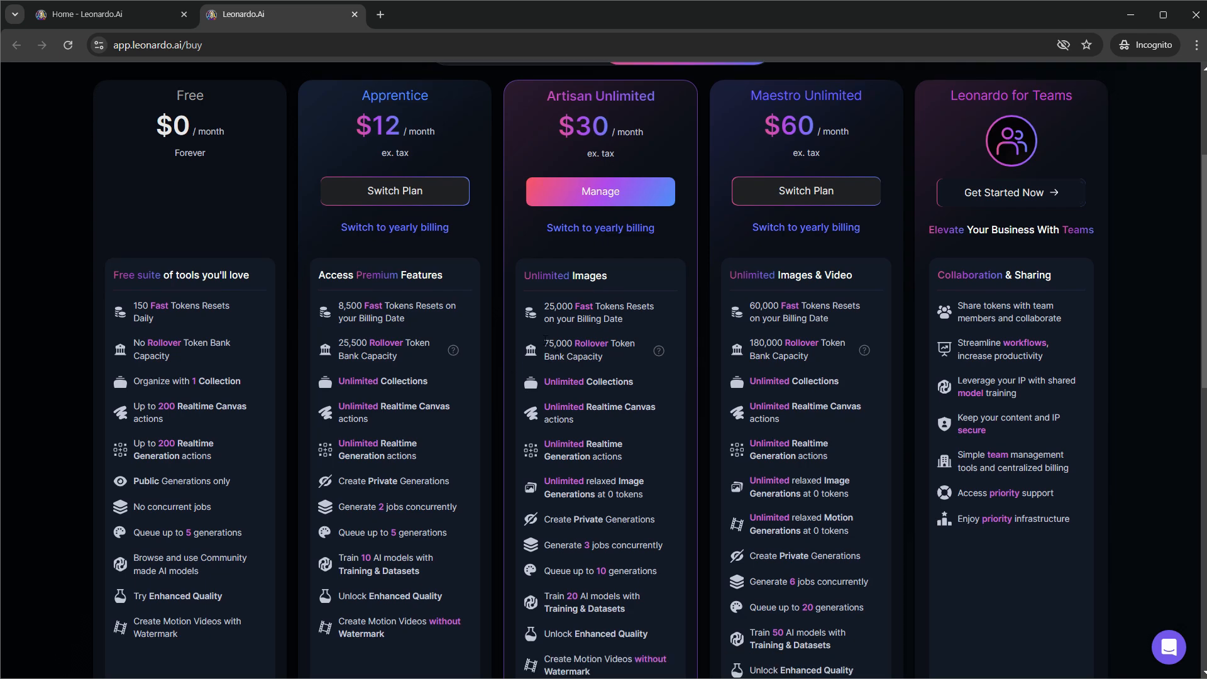
{"action": "scroll", "coordinate": [545, 338], "scroll_direction": "up", "scroll_amount": 3}
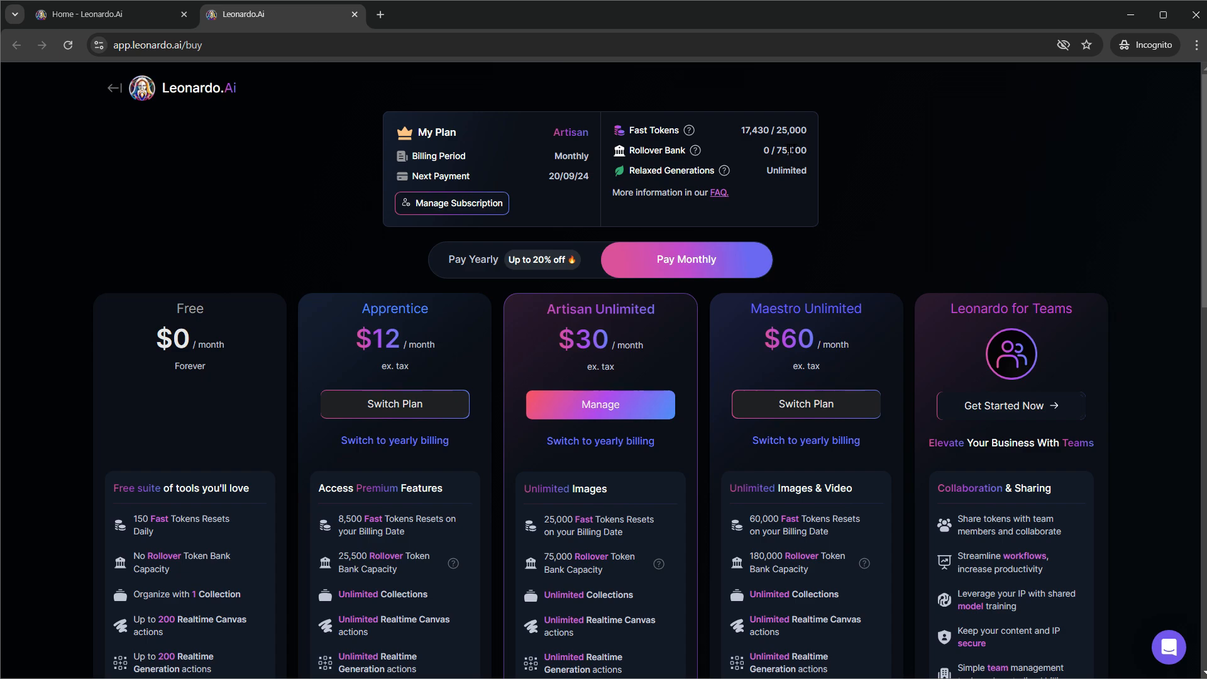
Return to the home page and open the Image Creation tool.
{"action": "left_click", "coordinate": [95, 20]}
{"action": "scroll", "coordinate": [210, 120], "scroll_direction": "down", "scroll_amount": 5}
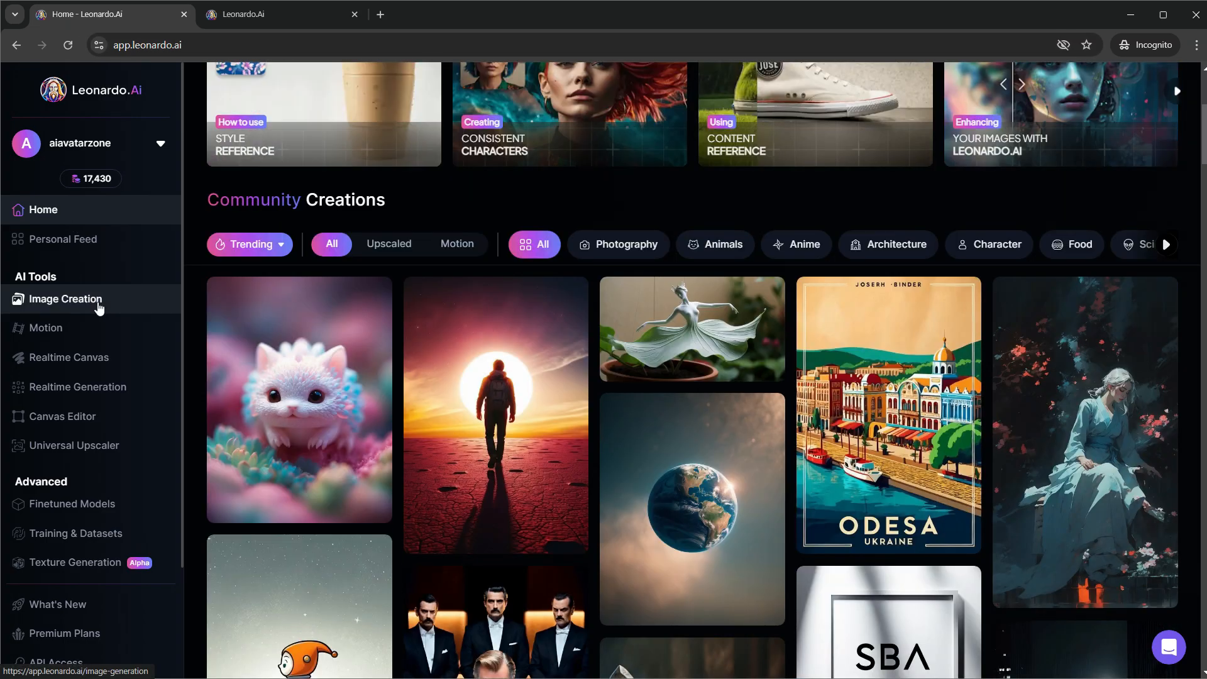
{"action": "left_click", "coordinate": [99, 307]}
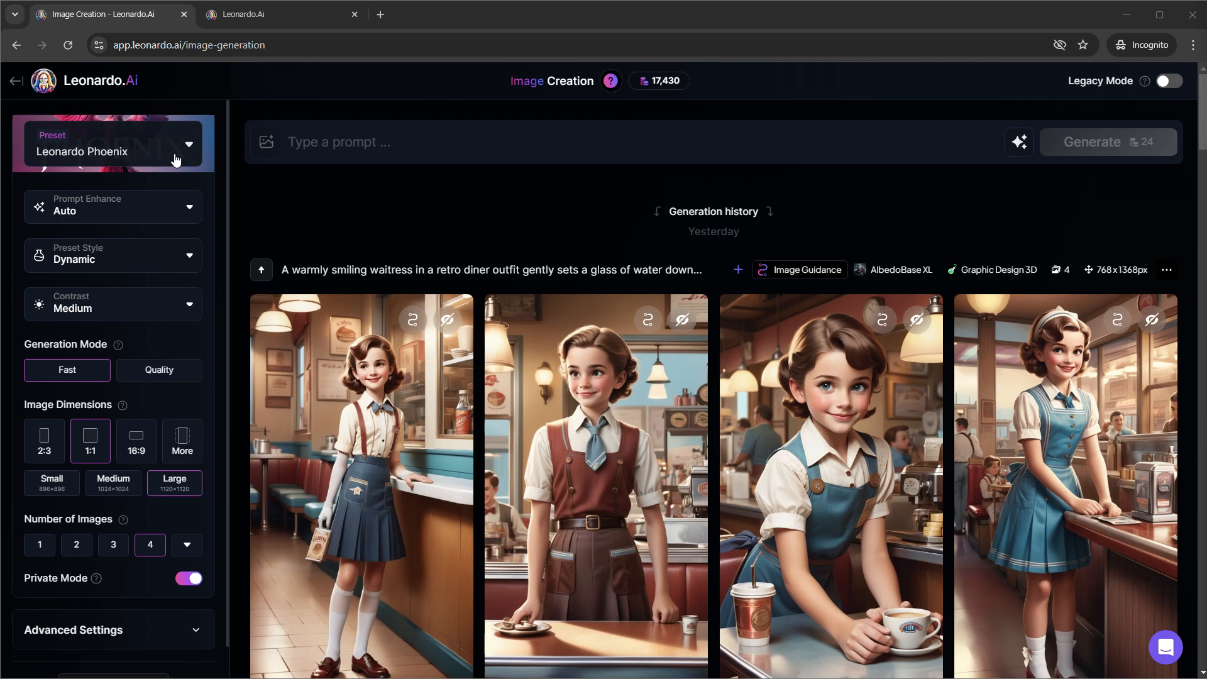
Choose the Graphic Design preset and set its preset style to Graphic Design 3D.
{"action": "left_click", "coordinate": [93, 150]}
{"action": "left_click", "coordinate": [93, 151]}
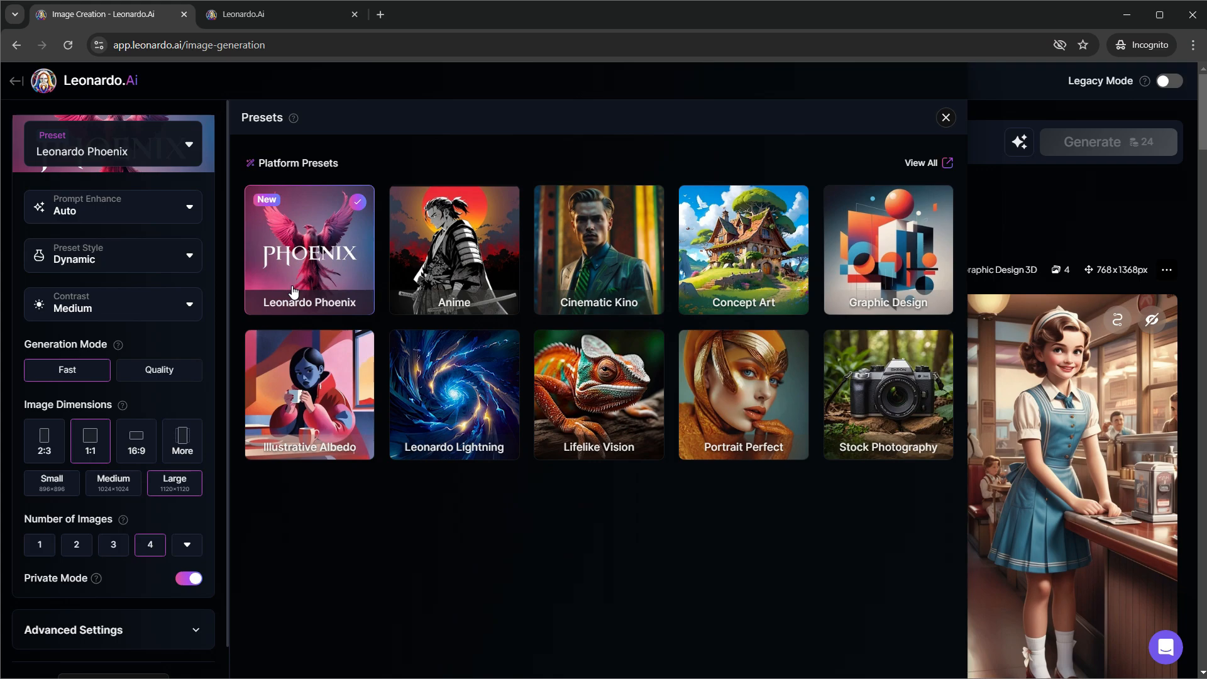
{"action": "left_click", "coordinate": [880, 253]}
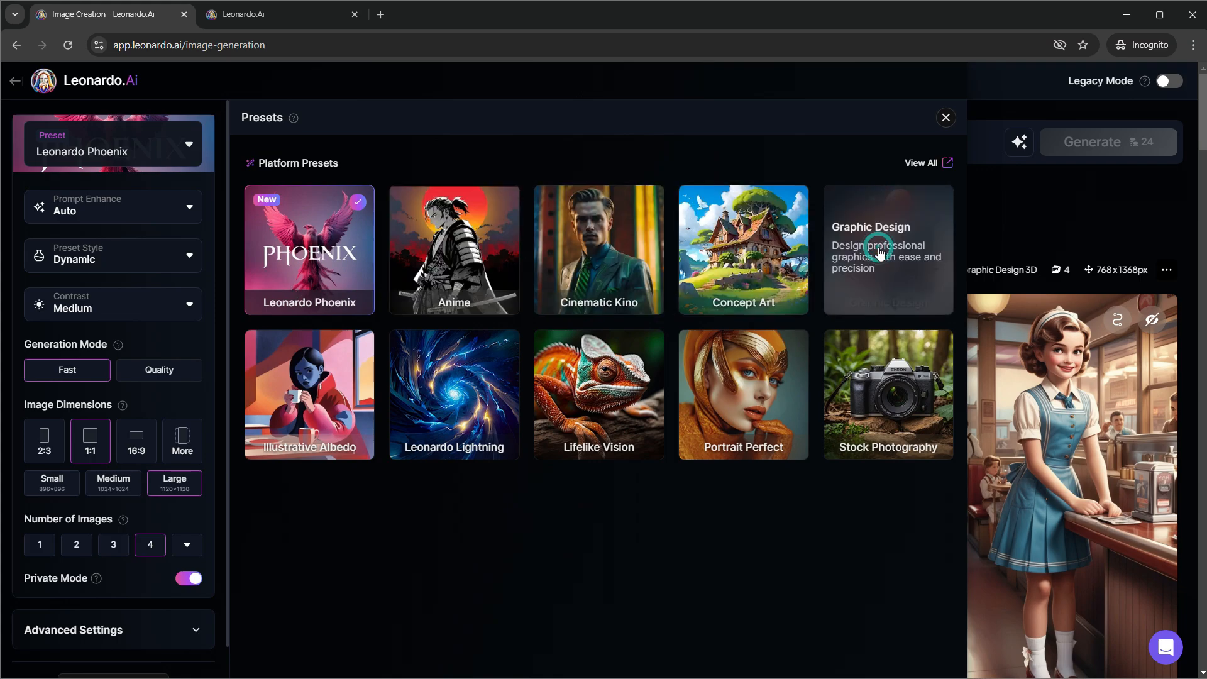
{"action": "left_click", "coordinate": [945, 118]}
{"action": "left_click", "coordinate": [134, 214]}
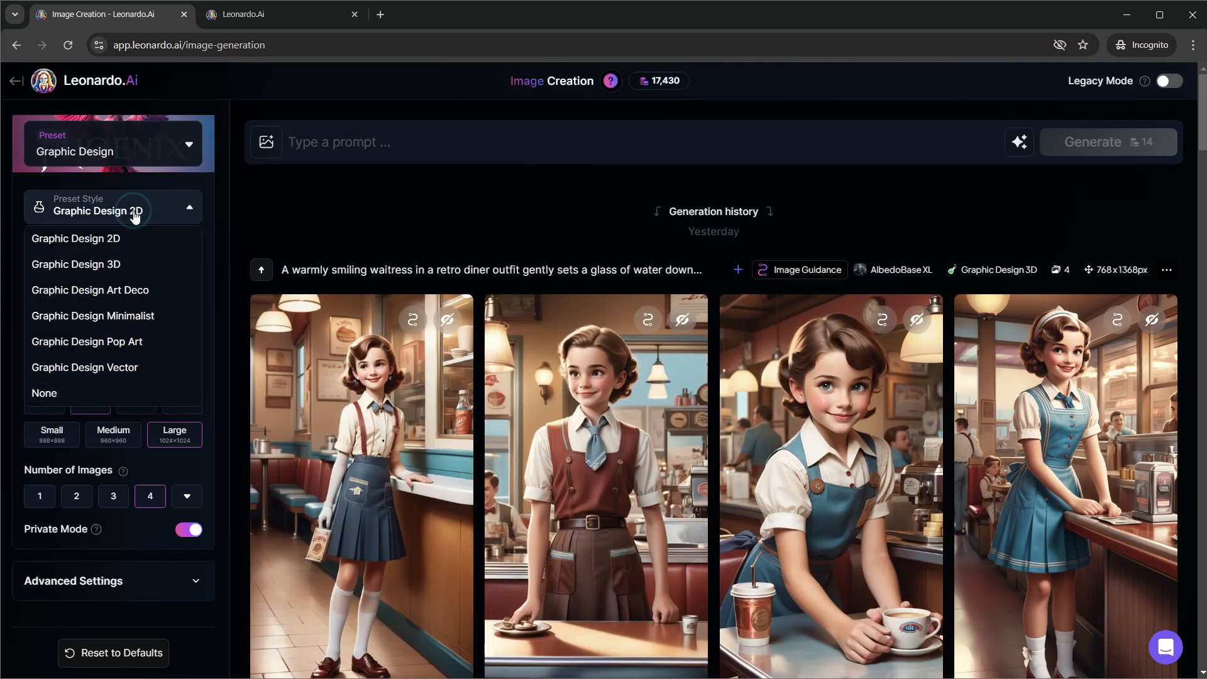
{"action": "left_click", "coordinate": [113, 264]}
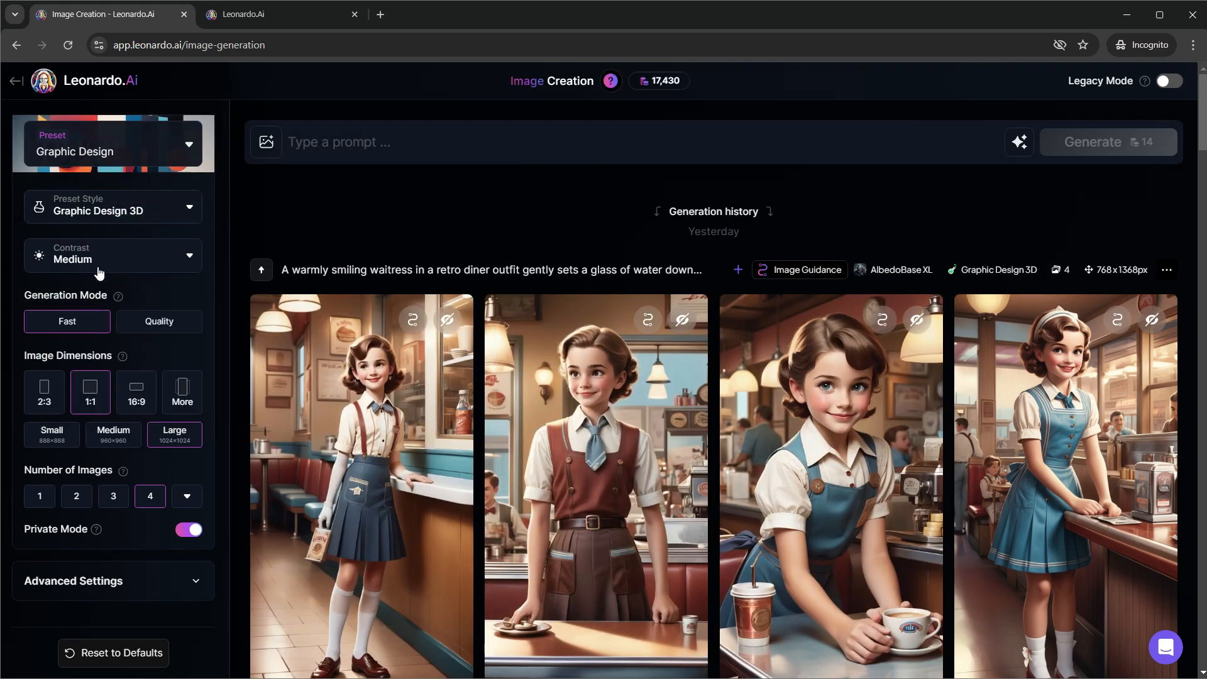
Set the contrast to High and the generation mode to Quality.
{"action": "left_click", "coordinate": [96, 269]}
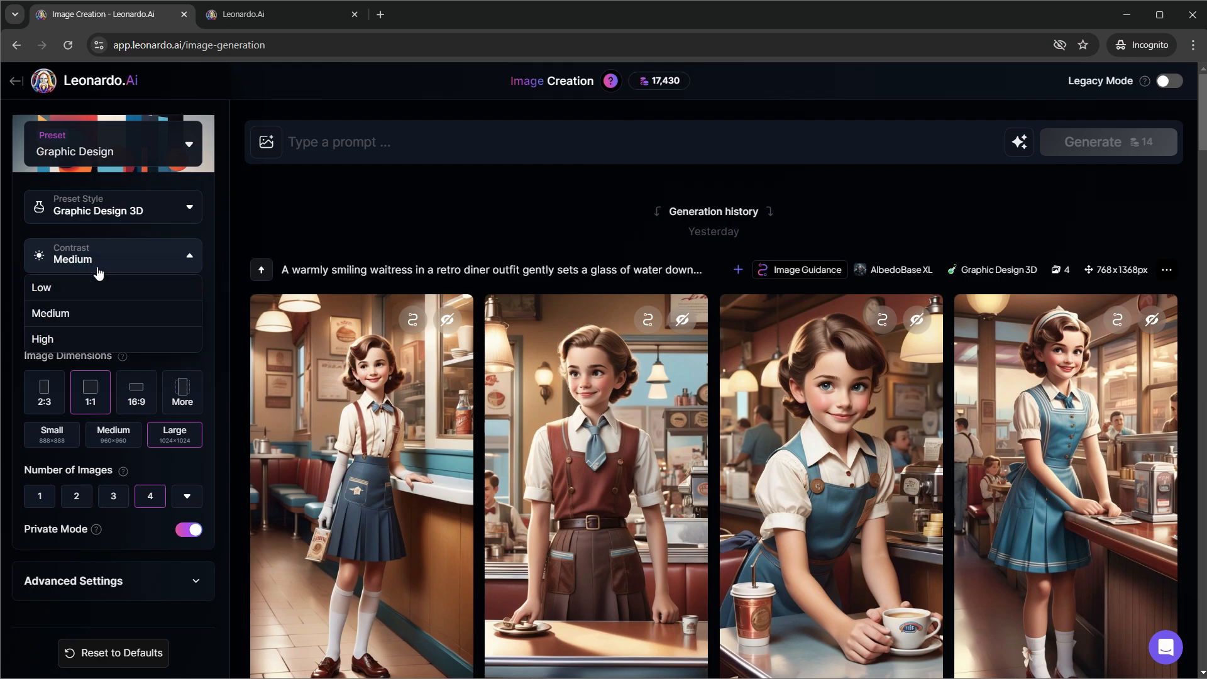
{"action": "left_click", "coordinate": [53, 341]}
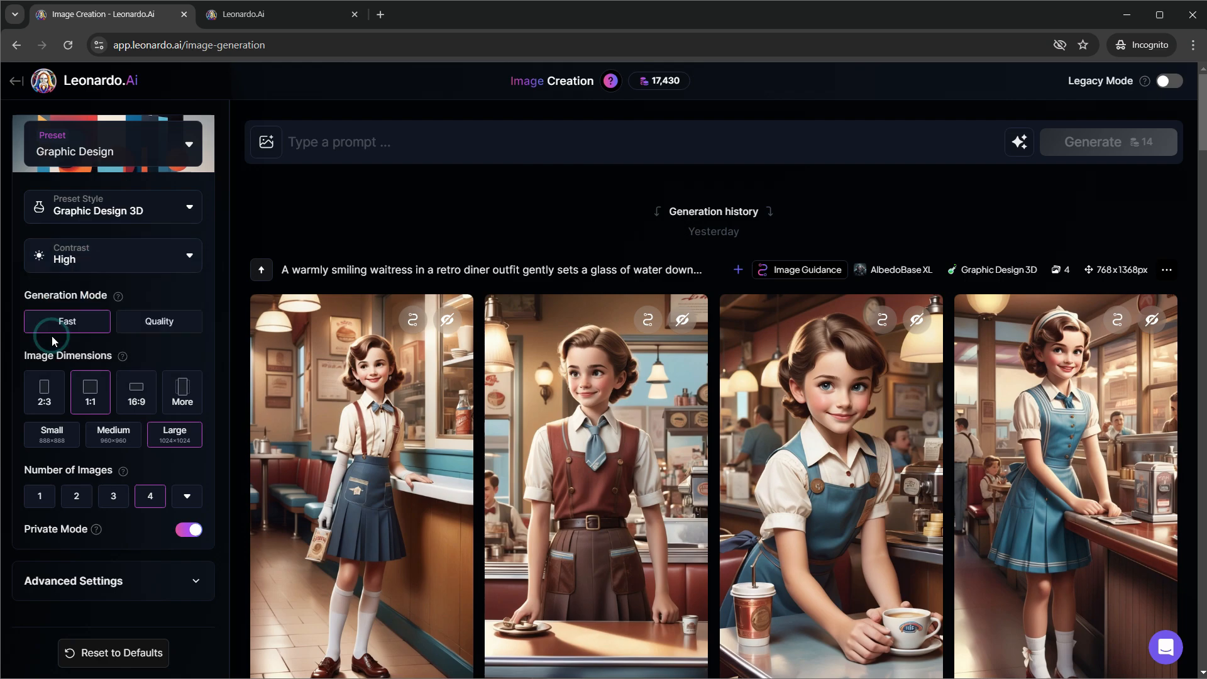
{"action": "left_click", "coordinate": [141, 327]}
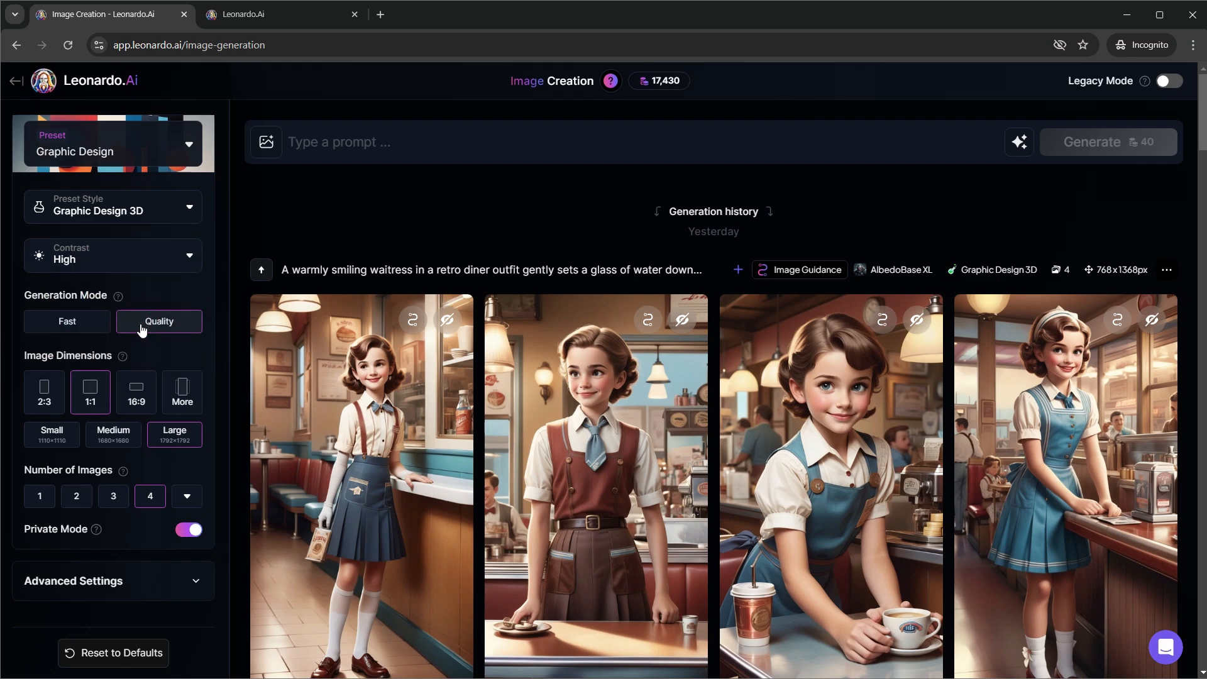
Enter the prompt "3D character of a young girl wearing purple plain t-shirt and jeans".
{"action": "left_click", "coordinate": [333, 151]}
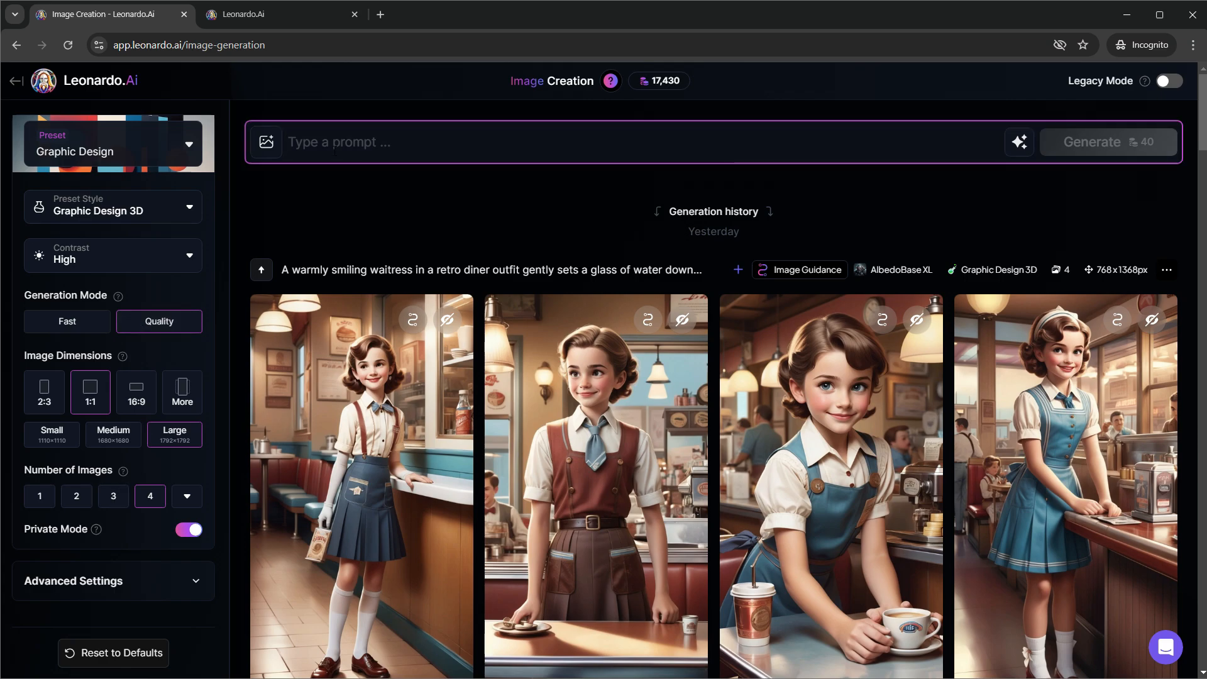
{"action": "type", "text": "3D dha"}
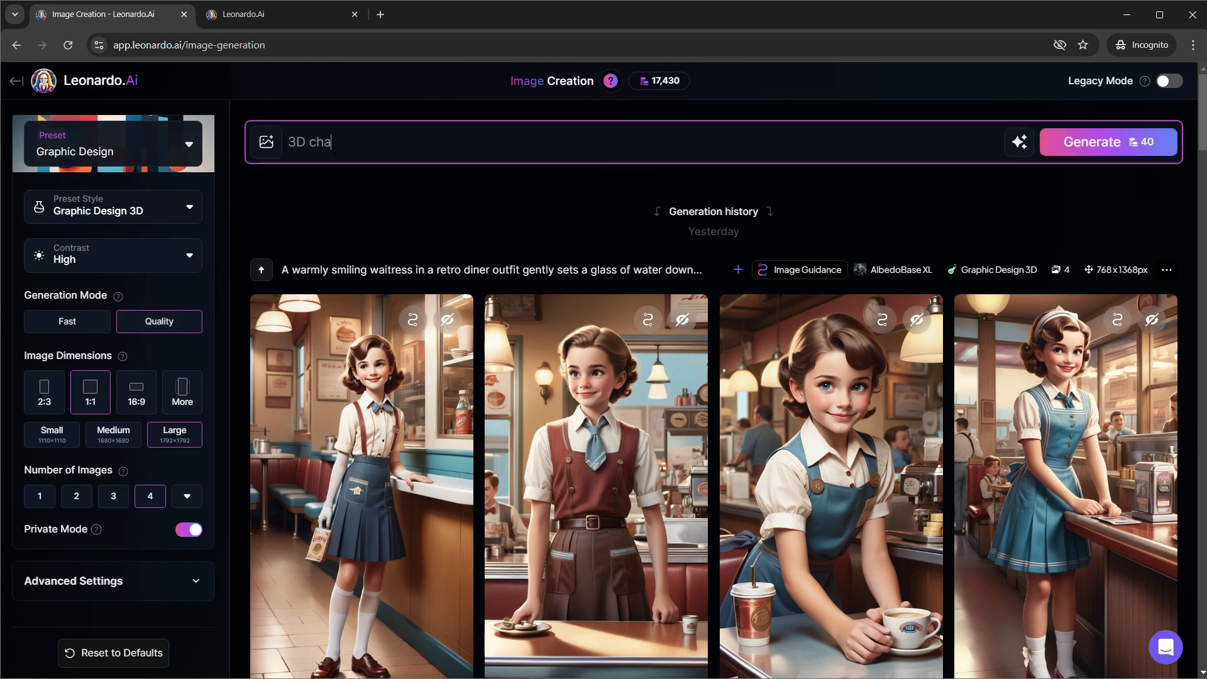
{"action": "type", "text": "racter of a young girl wearing p"}
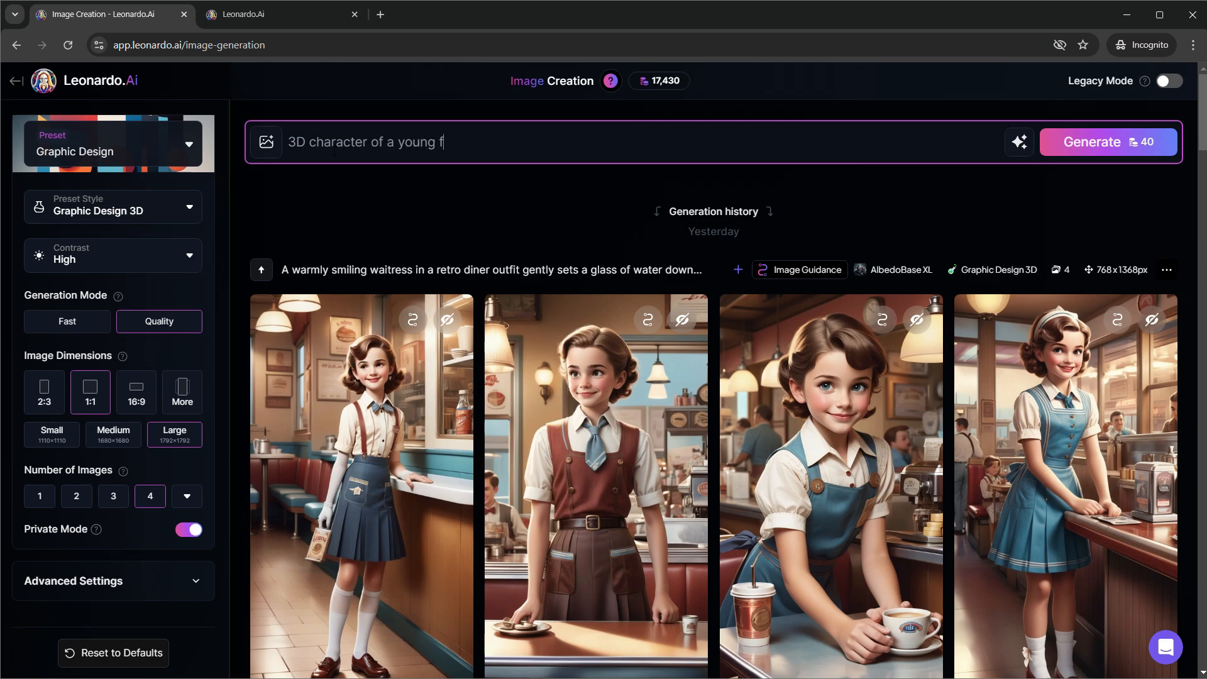
{"action": "type", "text": "urple t"}
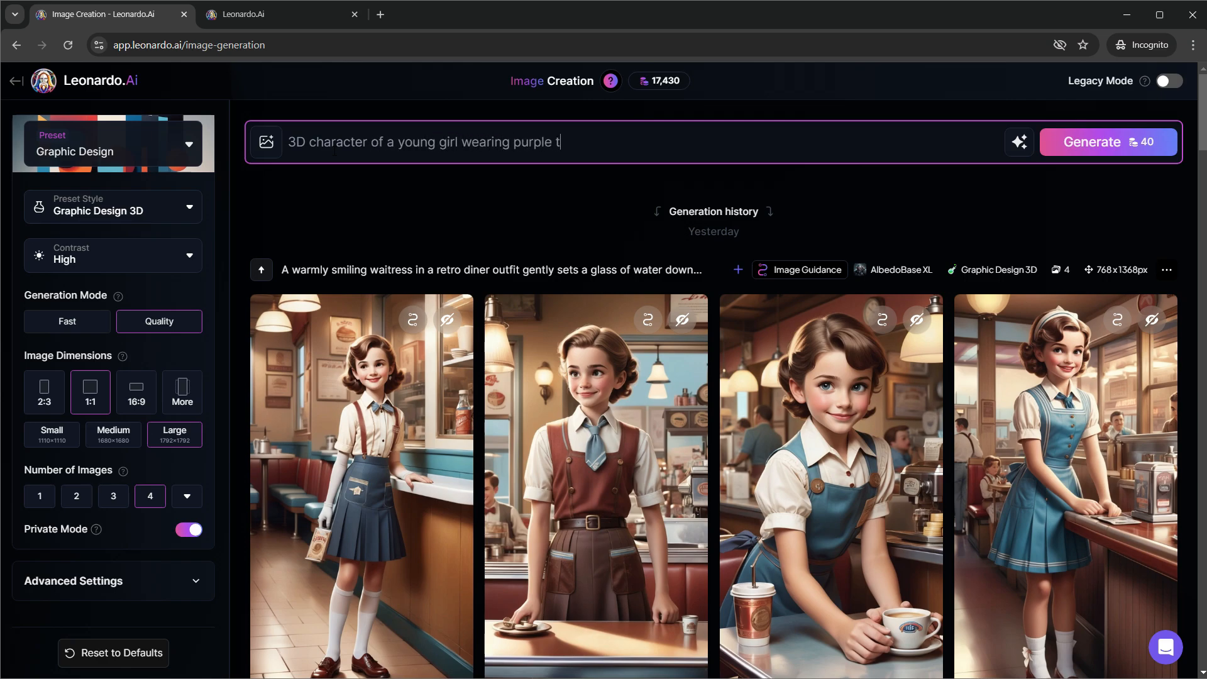
{"action": "key", "text": "BackSpace"}
{"action": "type", "text": "plain t-shirt and jeans"}
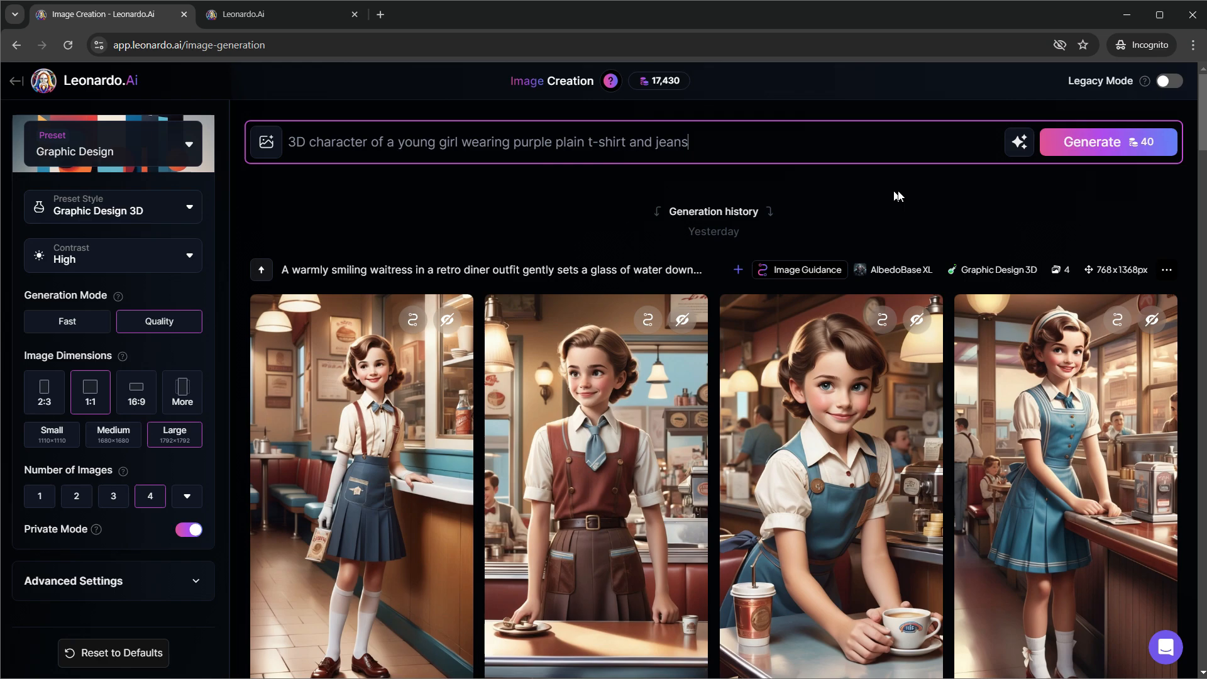
Generate four images from an AI-improved version of the prompt and view the second result enlarged.
{"action": "left_click", "coordinate": [1018, 144]}
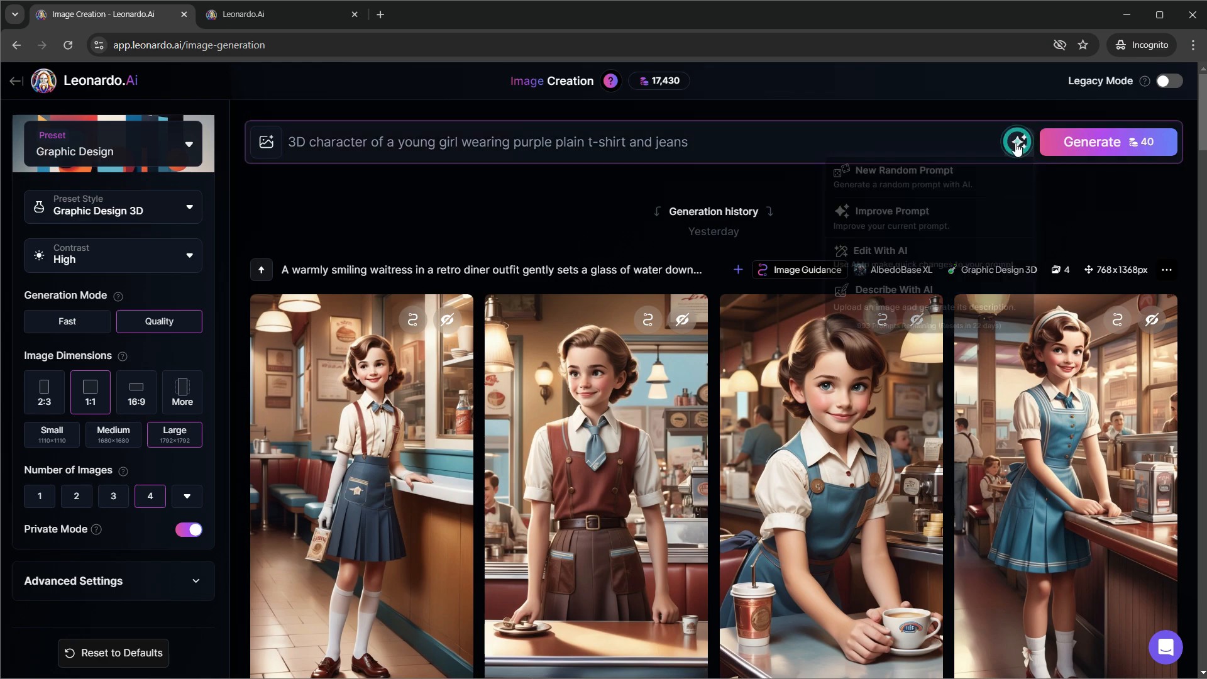
{"action": "left_click", "coordinate": [891, 219]}
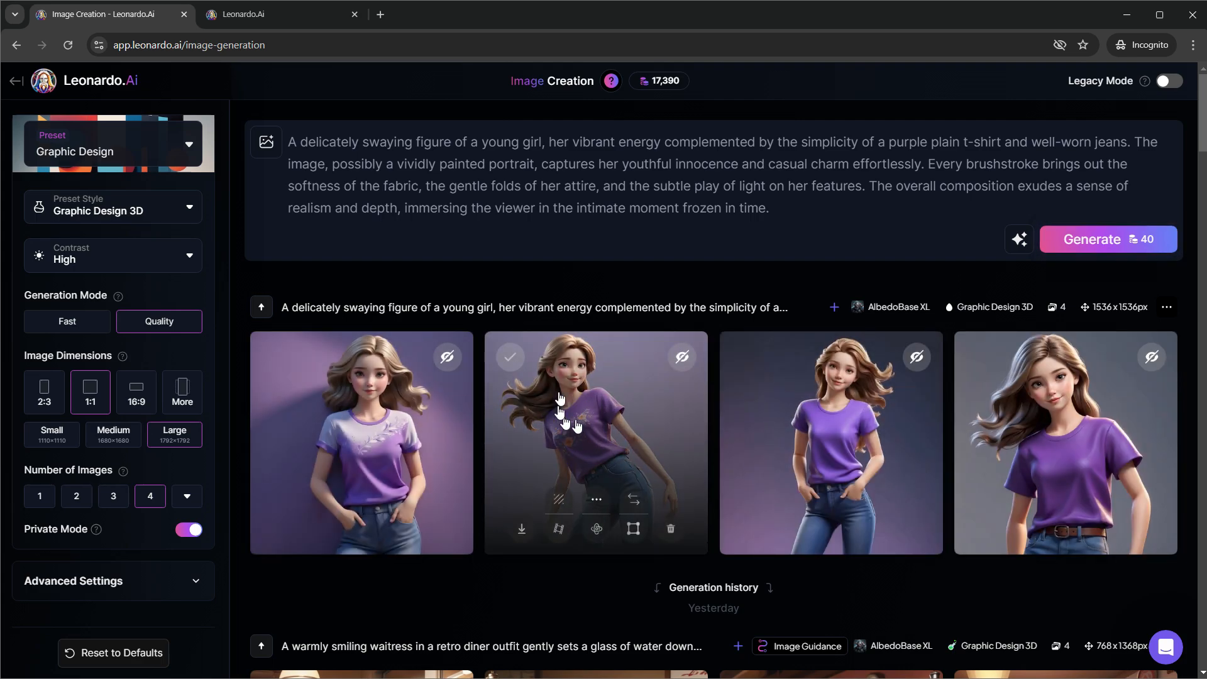
{"action": "left_click", "coordinate": [571, 404]}
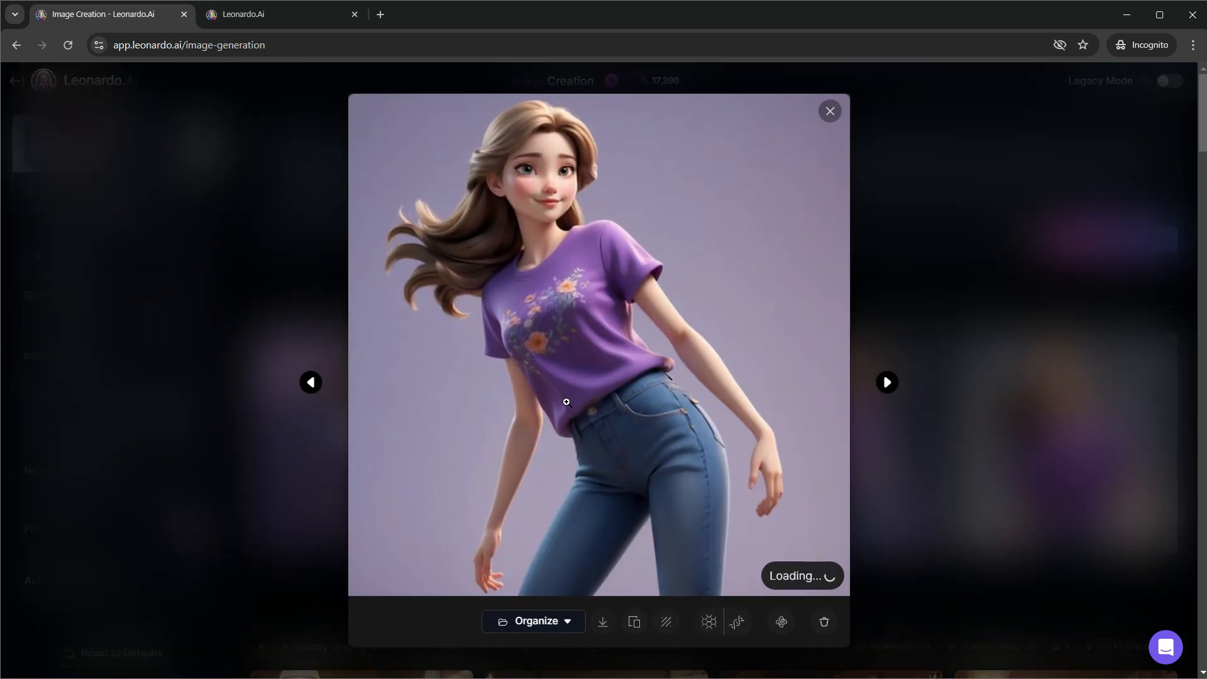
{"action": "left_click", "coordinate": [830, 112]}
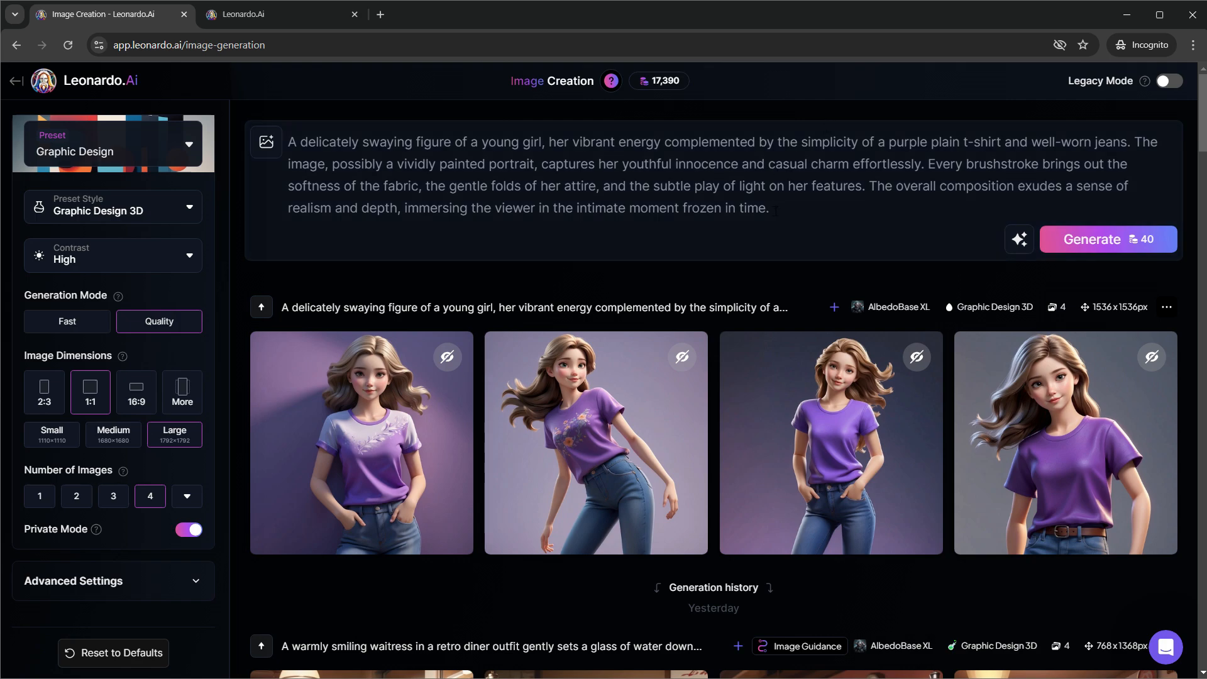
Clear the prompt and add the second generated image of the girl as a Character Reference.
{"action": "left_click_drag", "start_coordinate": [772, 209], "coordinate": [288, 142]}
{"action": "key", "text": "BackSpace"}
{"action": "left_click", "coordinate": [266, 141]}
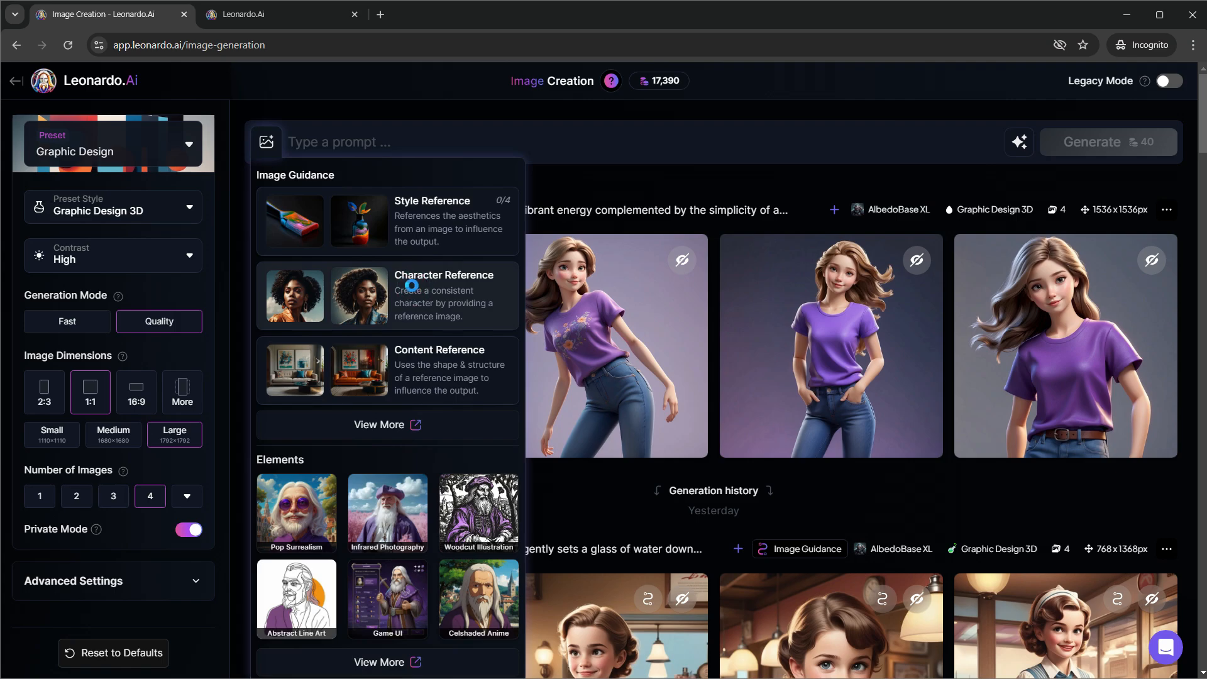
{"action": "left_click", "coordinate": [412, 287]}
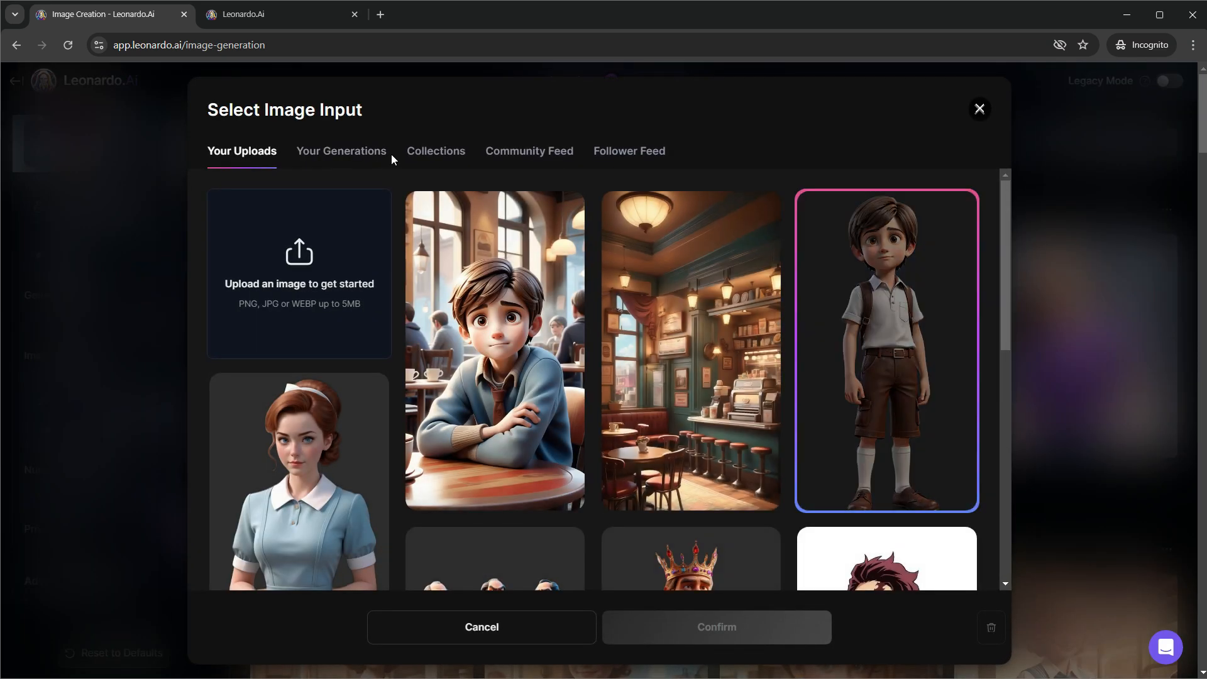
{"action": "left_click", "coordinate": [359, 156]}
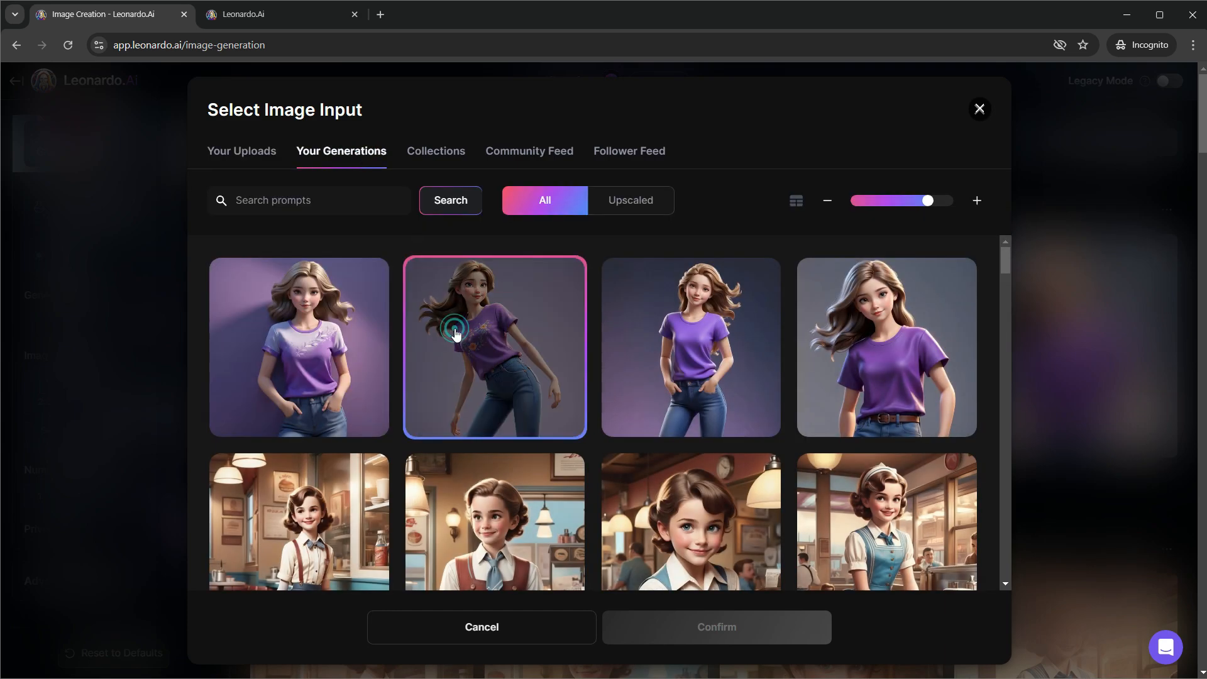
{"action": "left_click", "coordinate": [456, 334]}
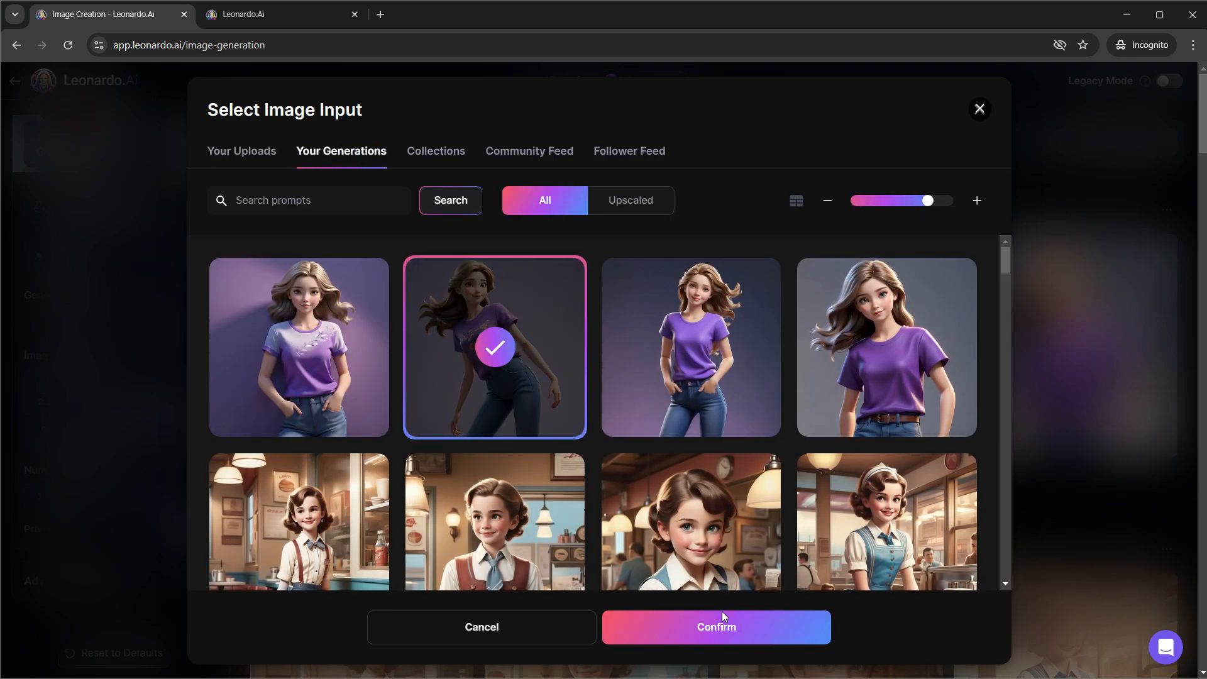
{"action": "left_click", "coordinate": [710, 627]}
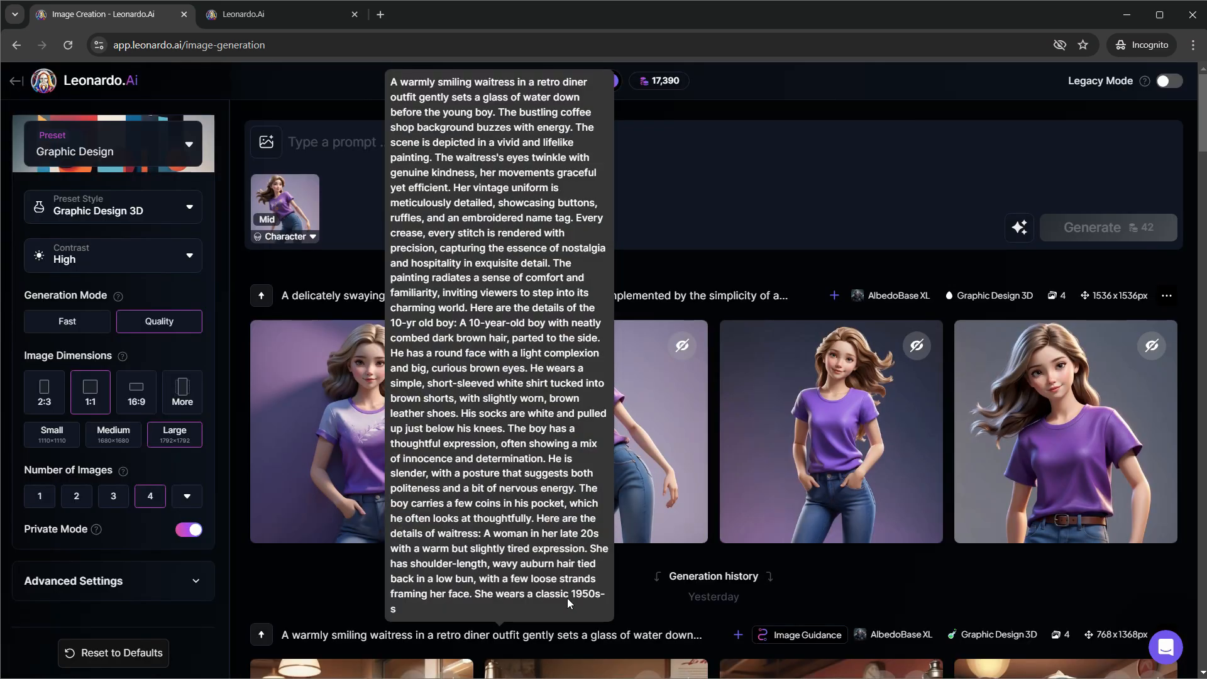
Enter the prompt "Our young girl is now sad, her facial expression would make anyone's heart move" and improve it with AI.
{"action": "left_click", "coordinate": [350, 142]}
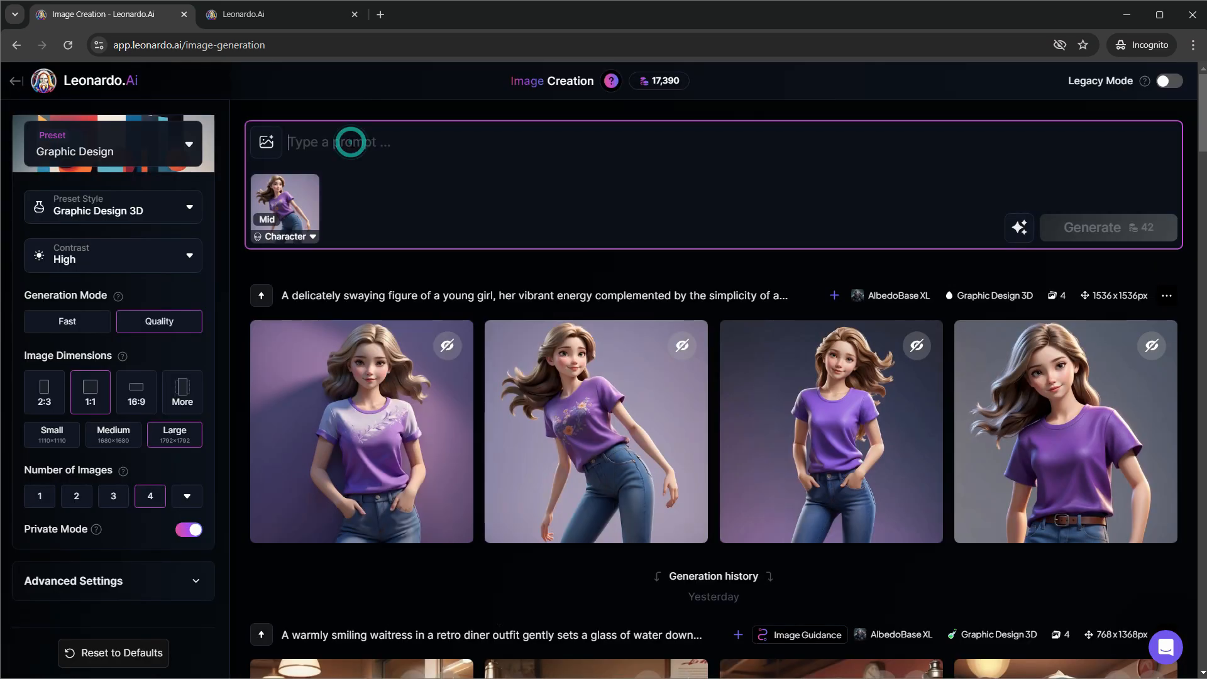
{"action": "left_click", "coordinate": [292, 219]}
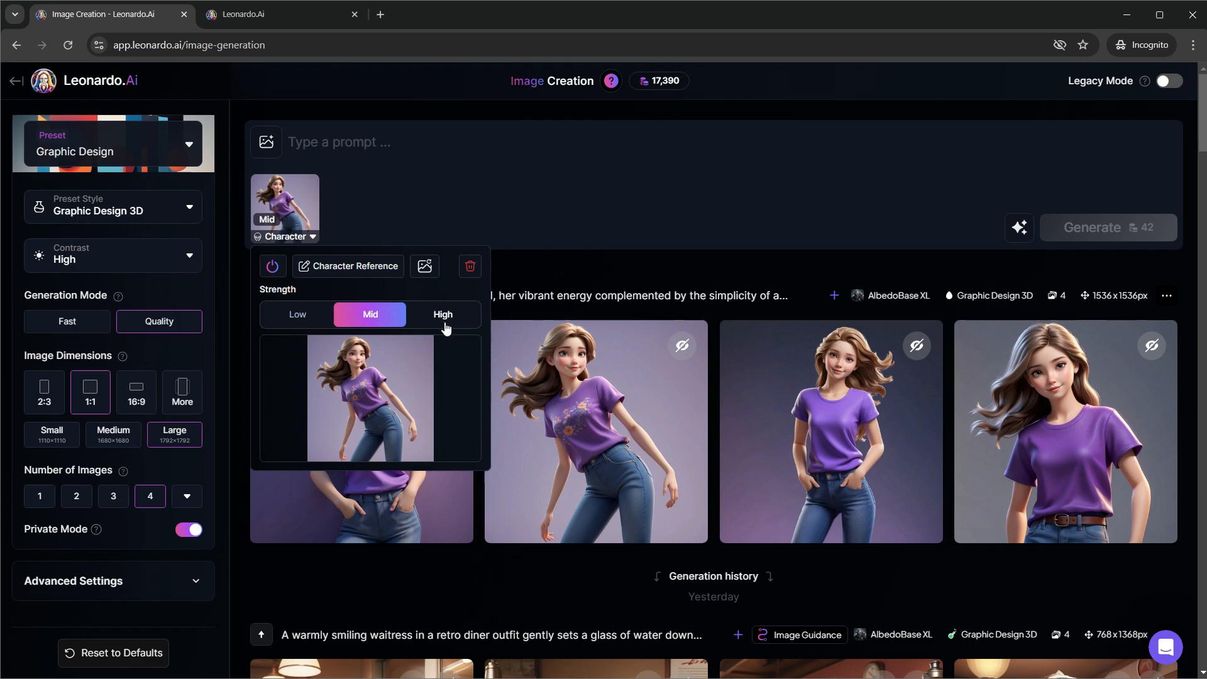
{"action": "left_click", "coordinate": [313, 143]}
{"action": "type", "text": "Ou"}
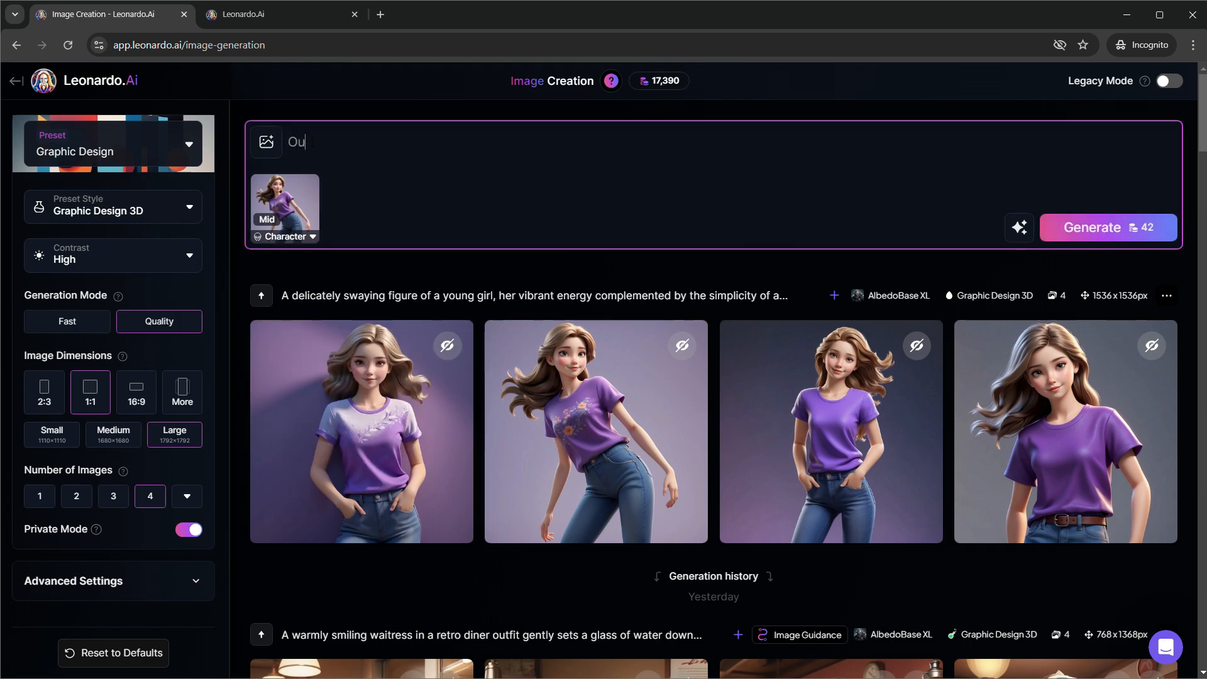
{"action": "type", "text": "r young girl is now sa"}
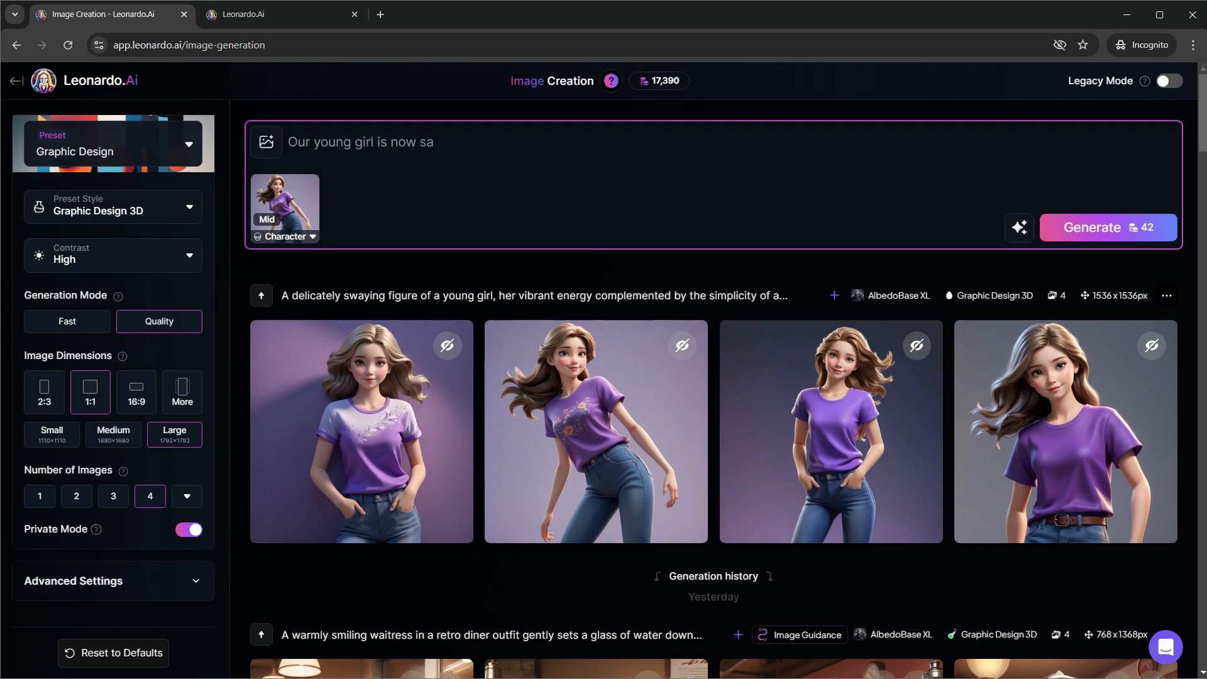
{"action": "type", "text": "dnes"}
{"action": "key", "text": "BackSpace"}
{"action": "key", "text": "BackSpace"}
{"action": "key", "text": "BackSpace"}
{"action": "type", "text": ", her facial expression"}
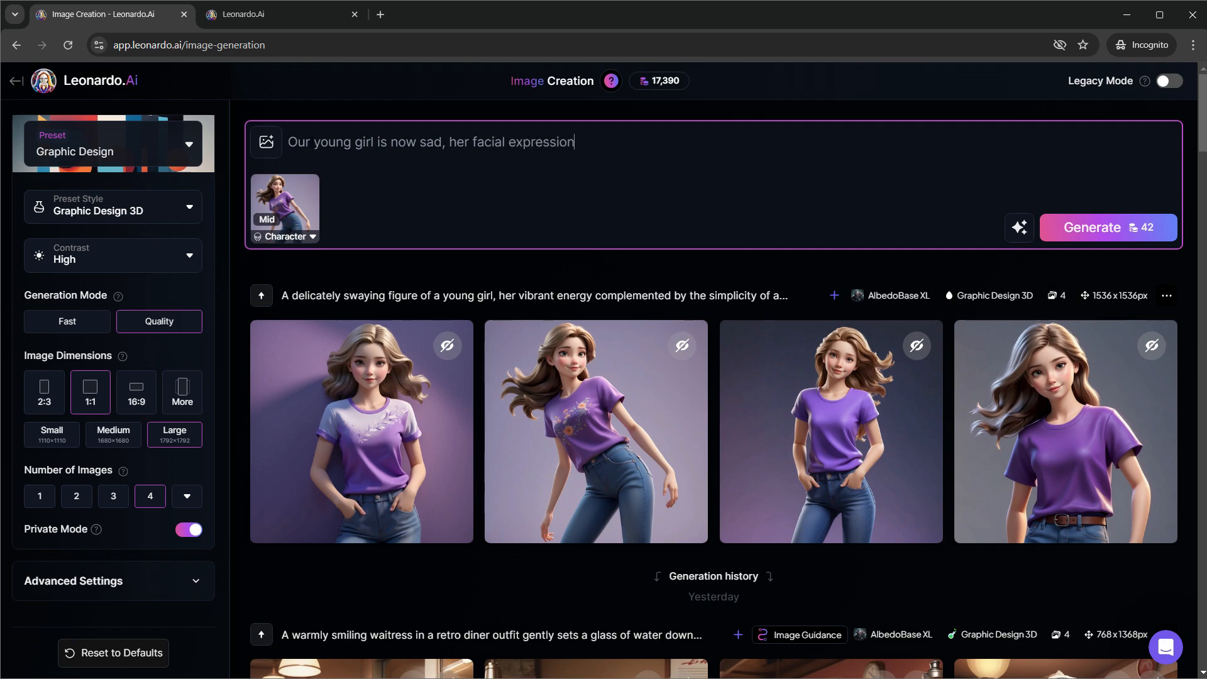
{"action": "type", "text": " would make anyone"}
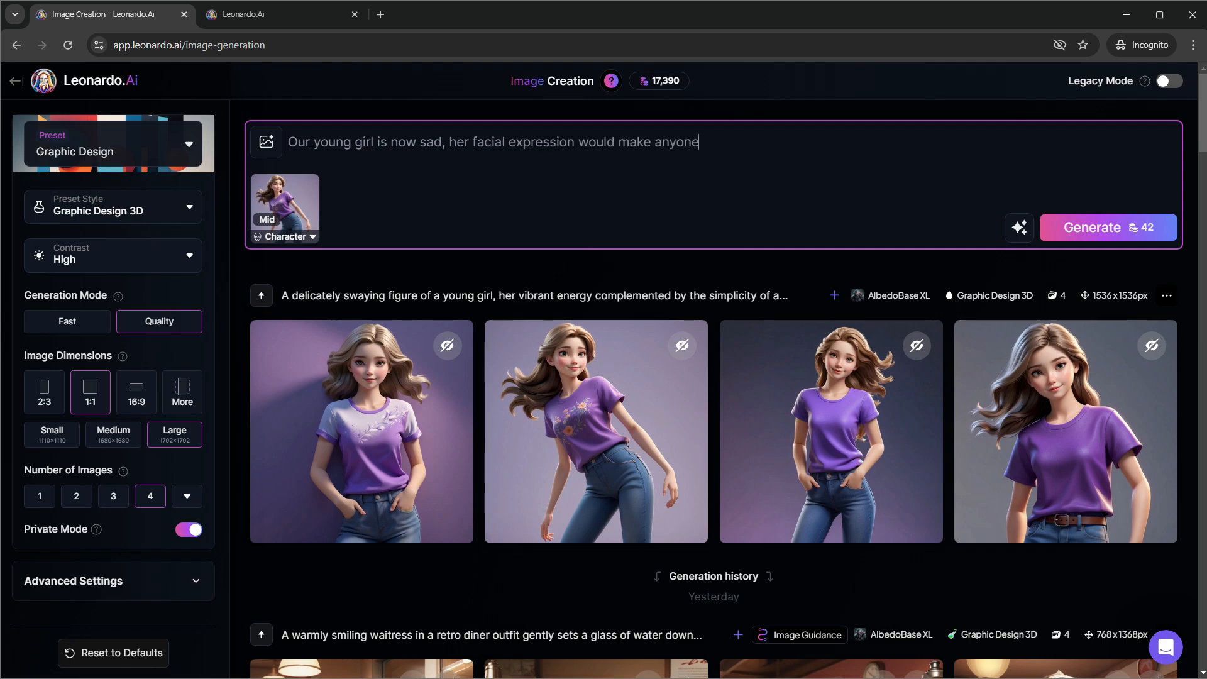
{"action": "type", "text": "'s heart move"}
{"action": "left_click", "coordinate": [1019, 230]}
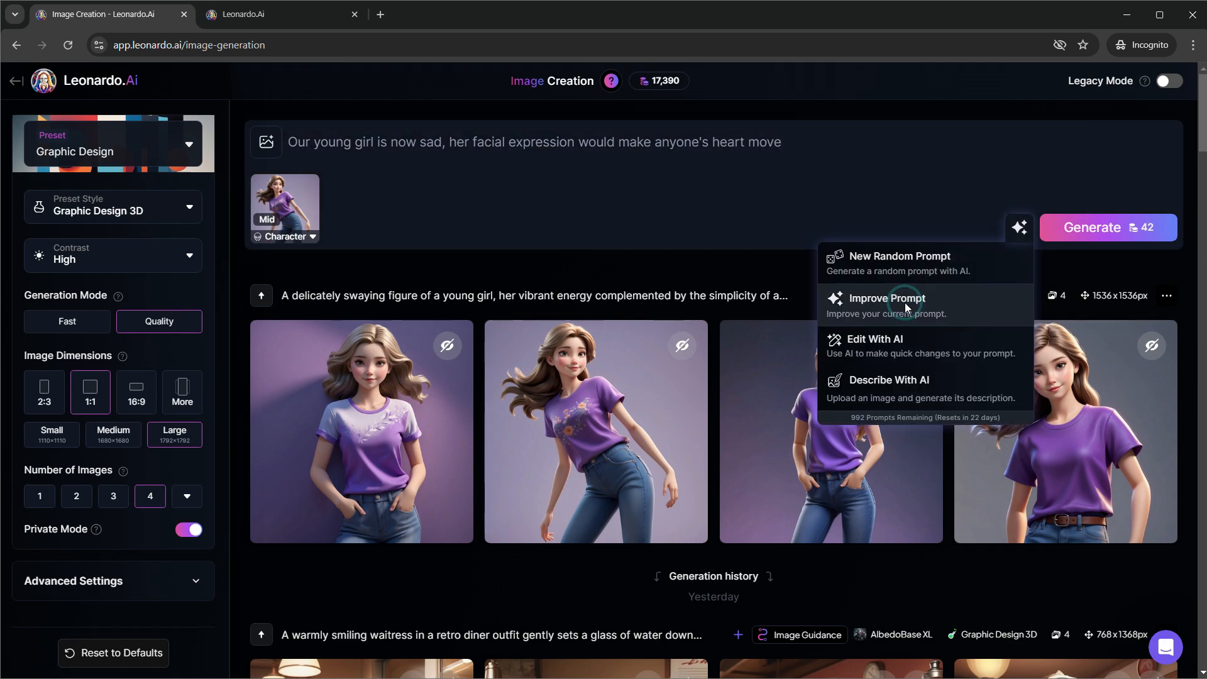
{"action": "left_click", "coordinate": [904, 303]}
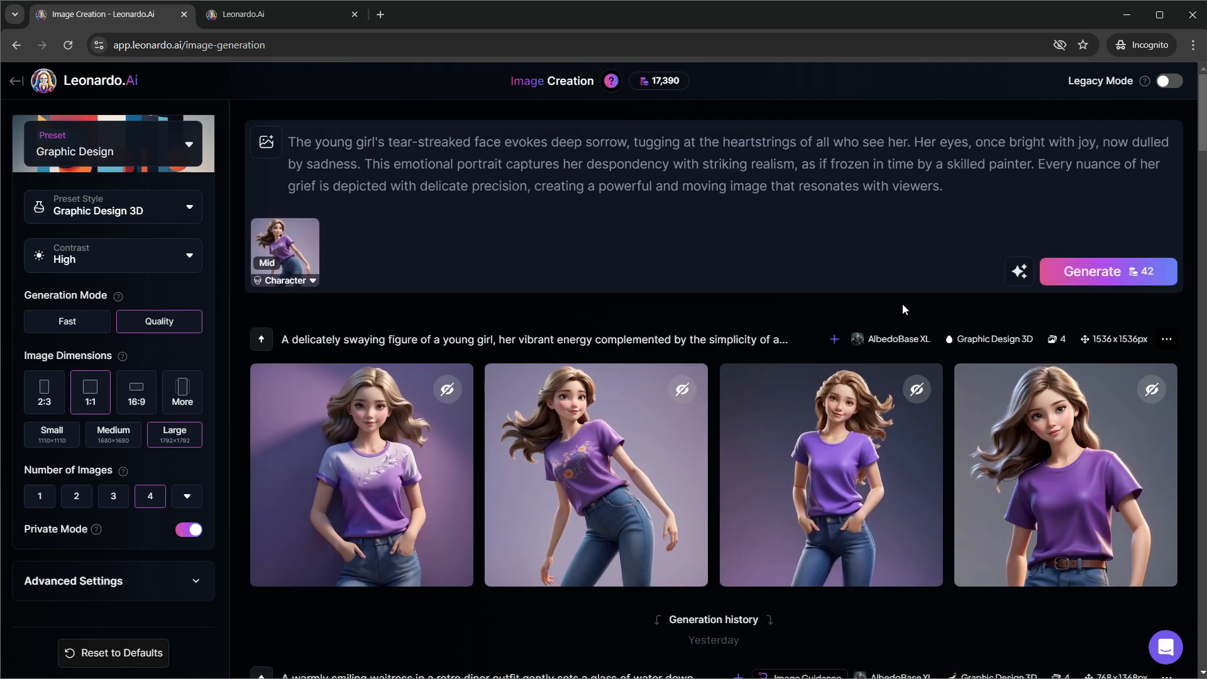
Generate four images of the sad girl from the improved prompt and view the third result enlarged.
{"action": "left_click", "coordinate": [1102, 272]}
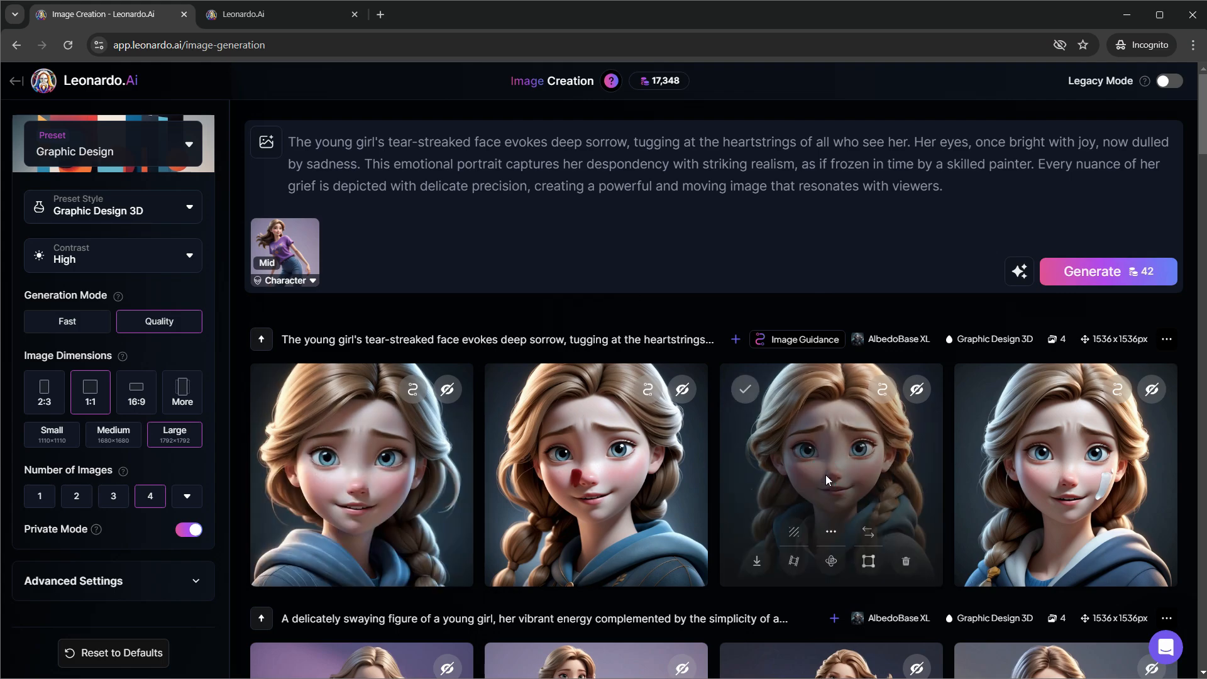
{"action": "left_click", "coordinate": [825, 474]}
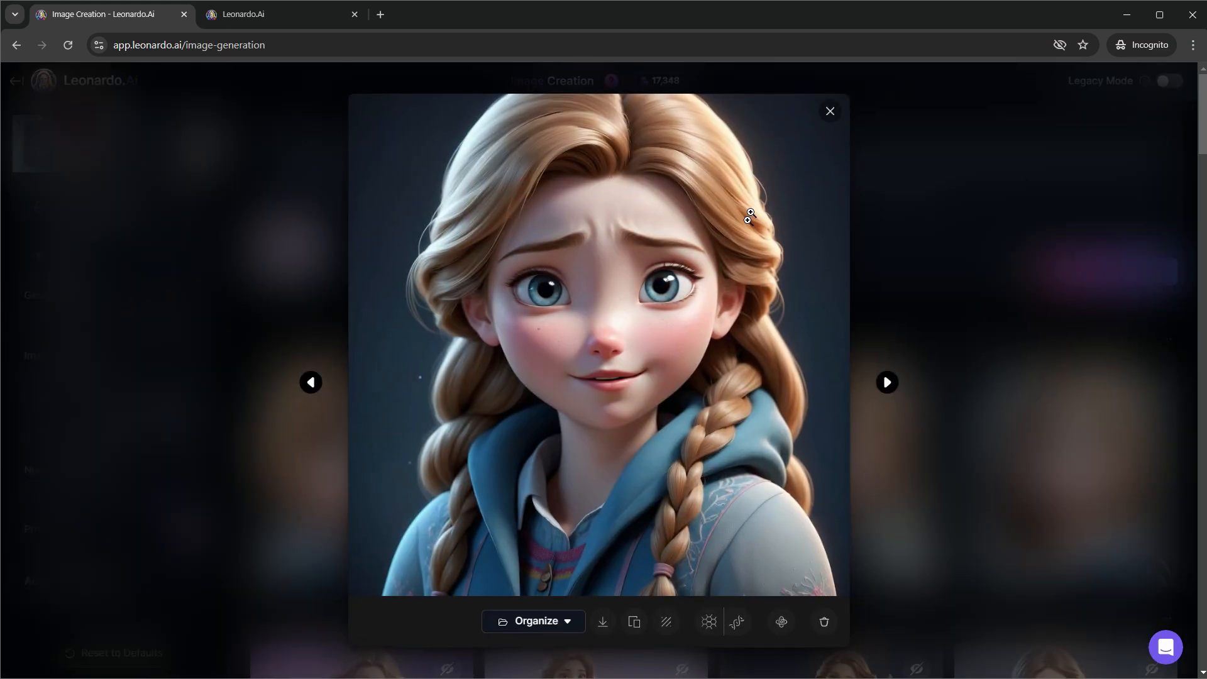
{"action": "left_click", "coordinate": [833, 111]}
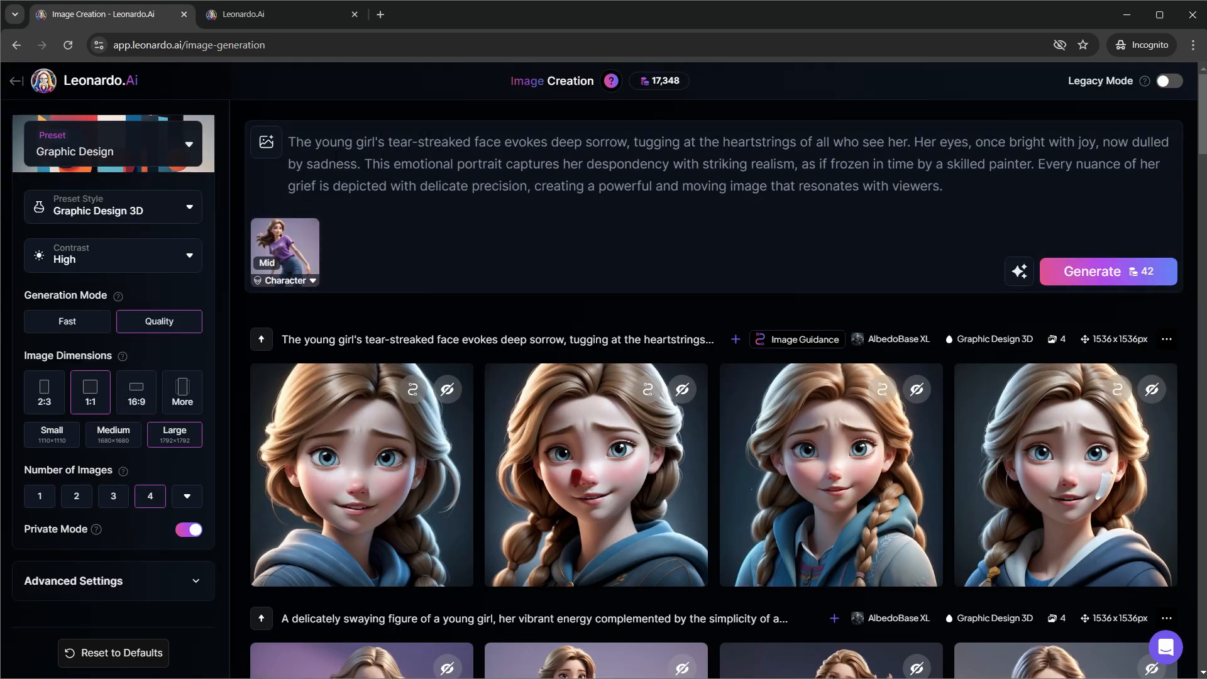
Set the Character Reference strength to High and generate the four sad-girl images again.
{"action": "left_click", "coordinate": [296, 282]}
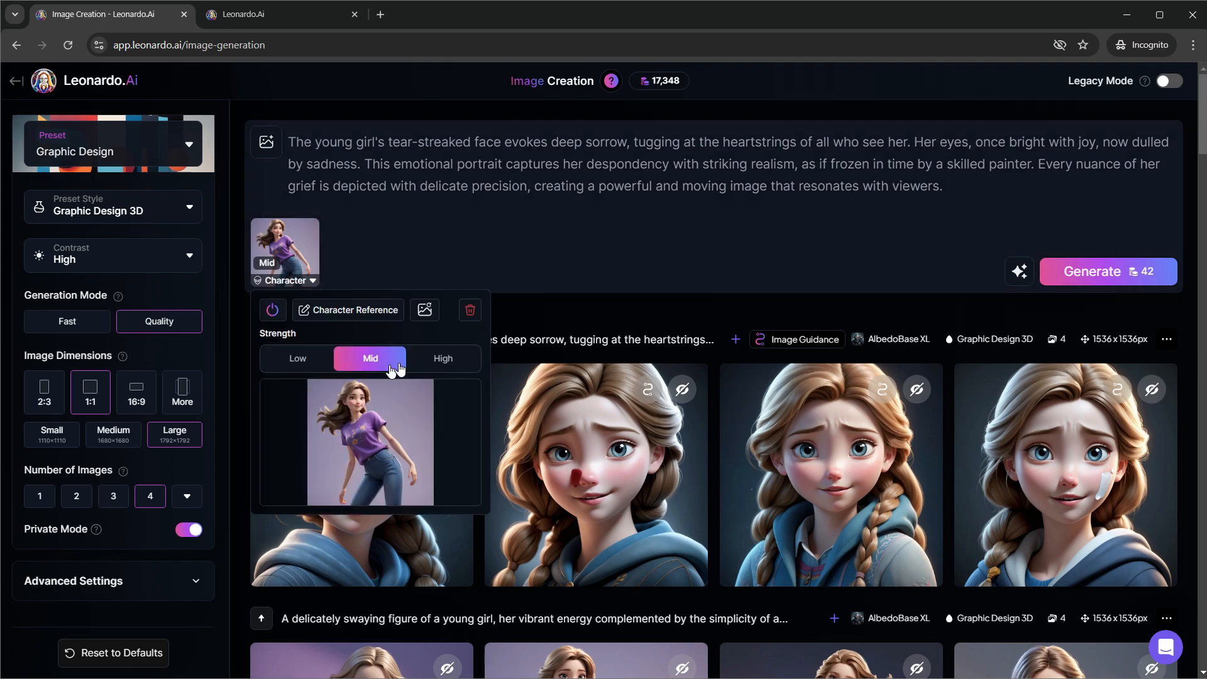
{"action": "left_click", "coordinate": [430, 367]}
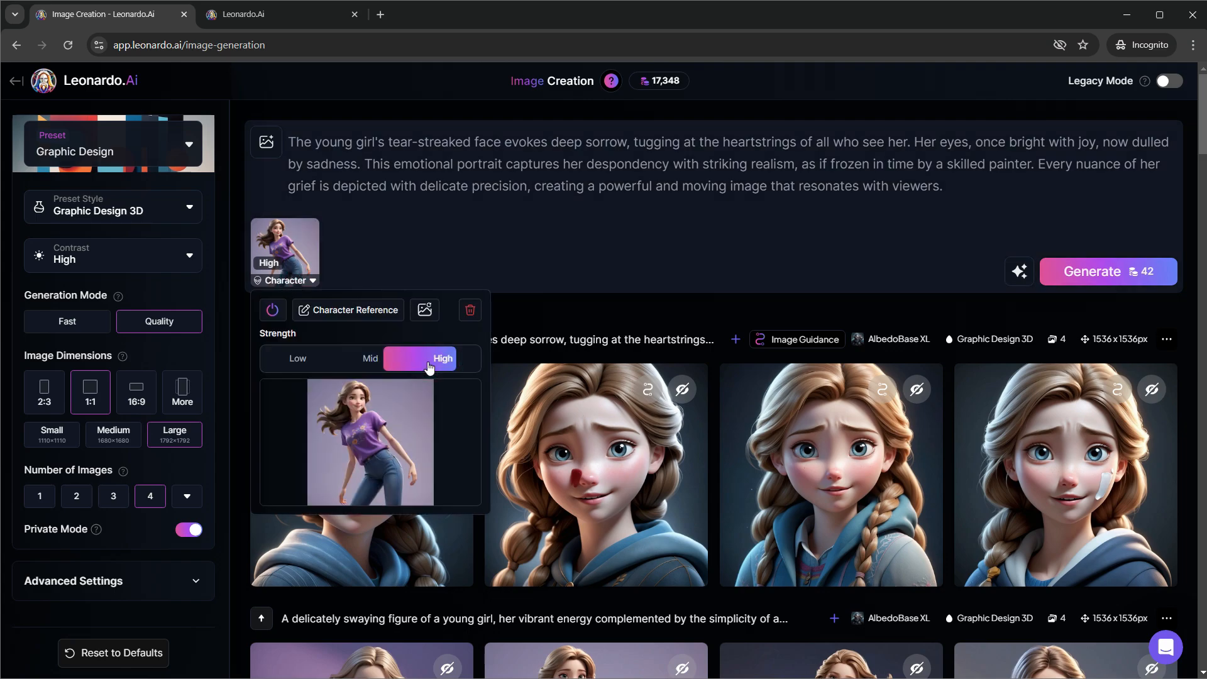
{"action": "left_click", "coordinate": [502, 234]}
{"action": "left_click", "coordinate": [1088, 282]}
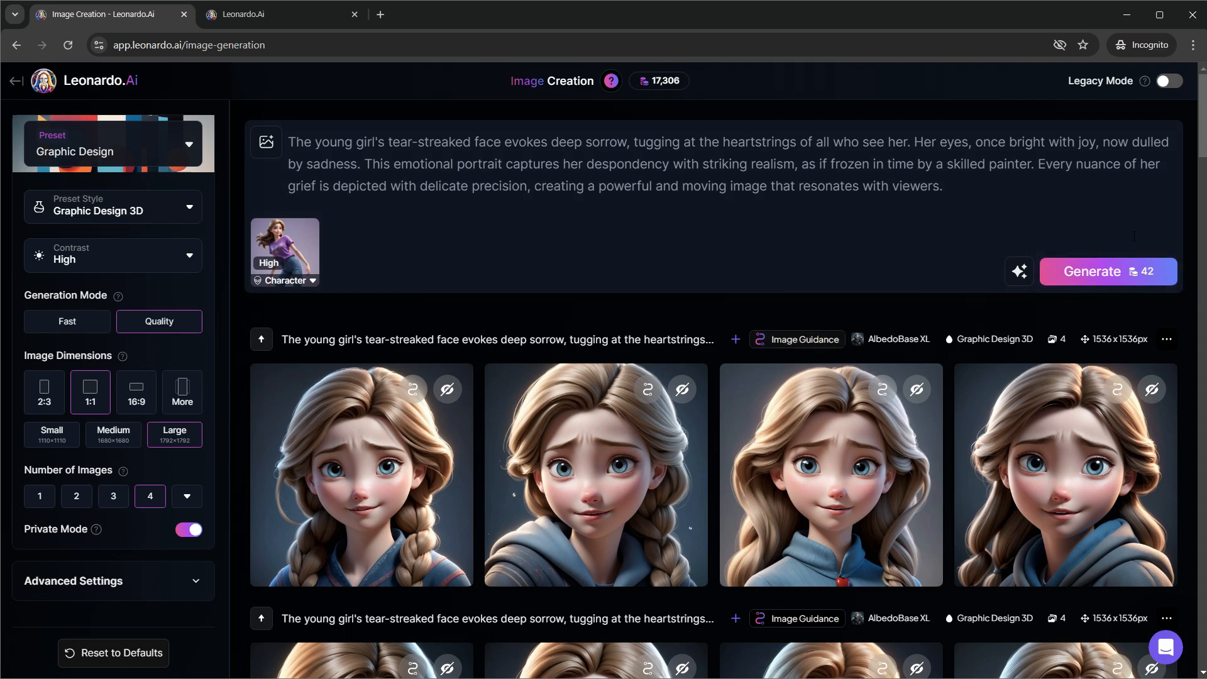
{"action": "scroll", "coordinate": [1202, 150], "scroll_direction": "down", "scroll_amount": 3}
{"action": "scroll", "coordinate": [872, 310], "scroll_direction": "up", "scroll_amount": 3}
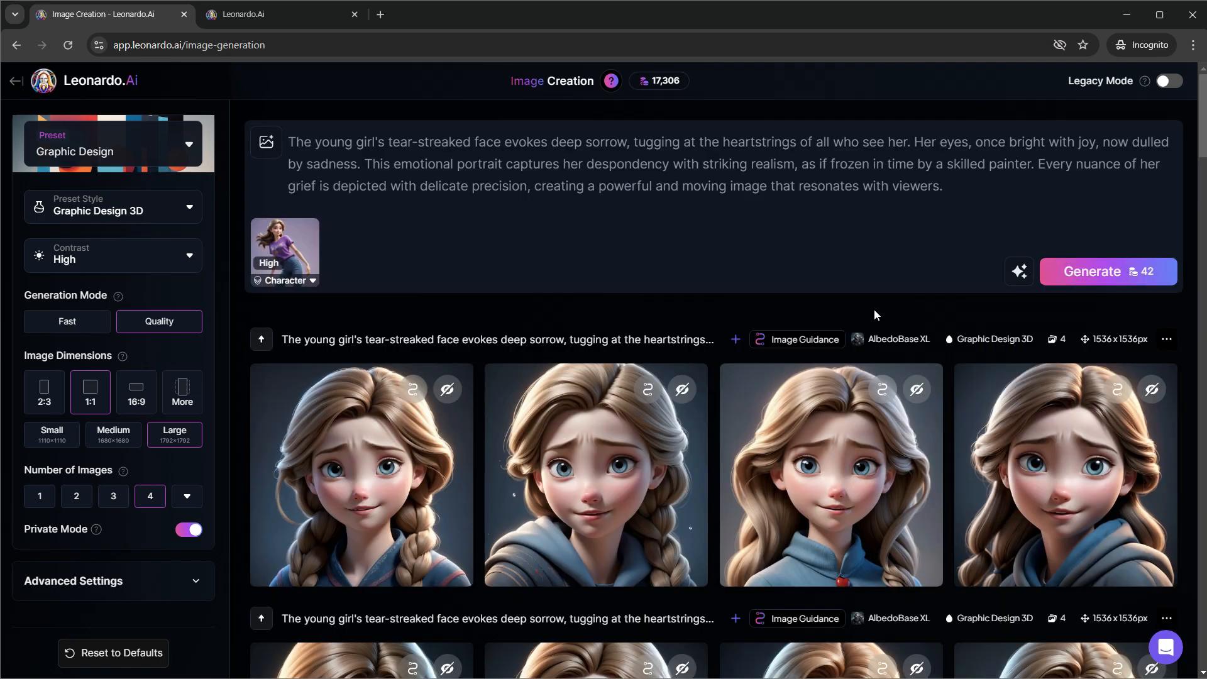
Replace the prompt with "our young girl is dancing for a kpop music".
{"action": "key", "text": "ctrl+a"}
{"action": "key", "text": "BackSpace"}
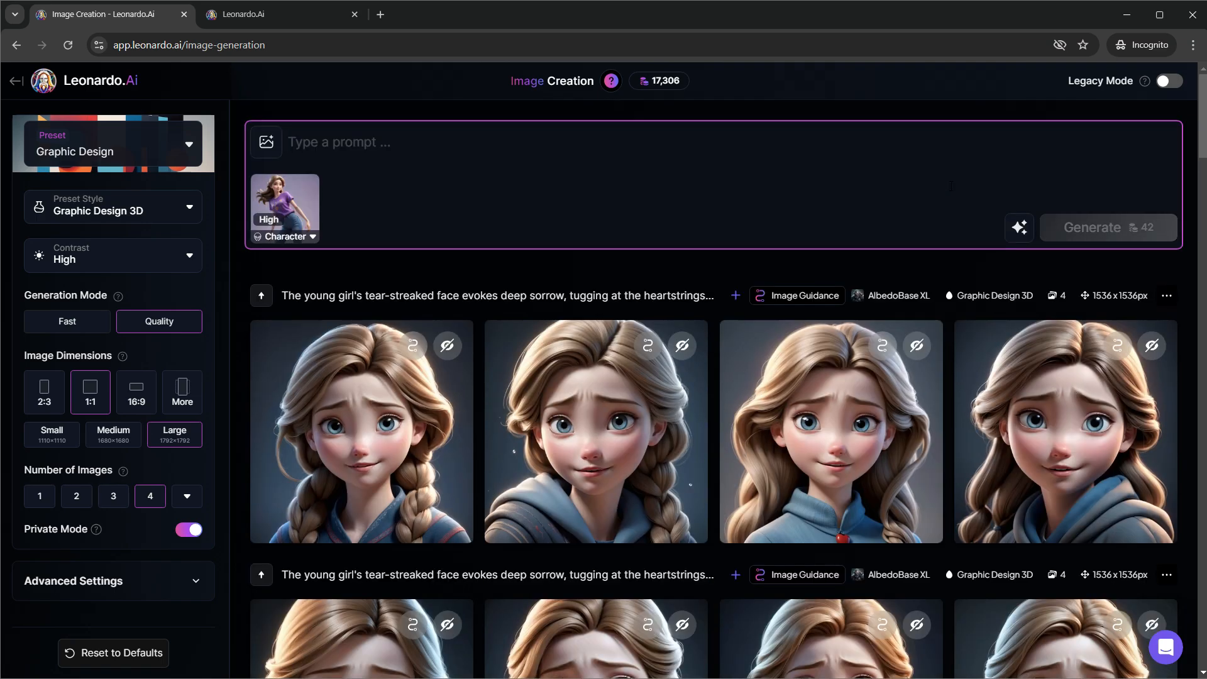
{"action": "type", "text": "our young g"}
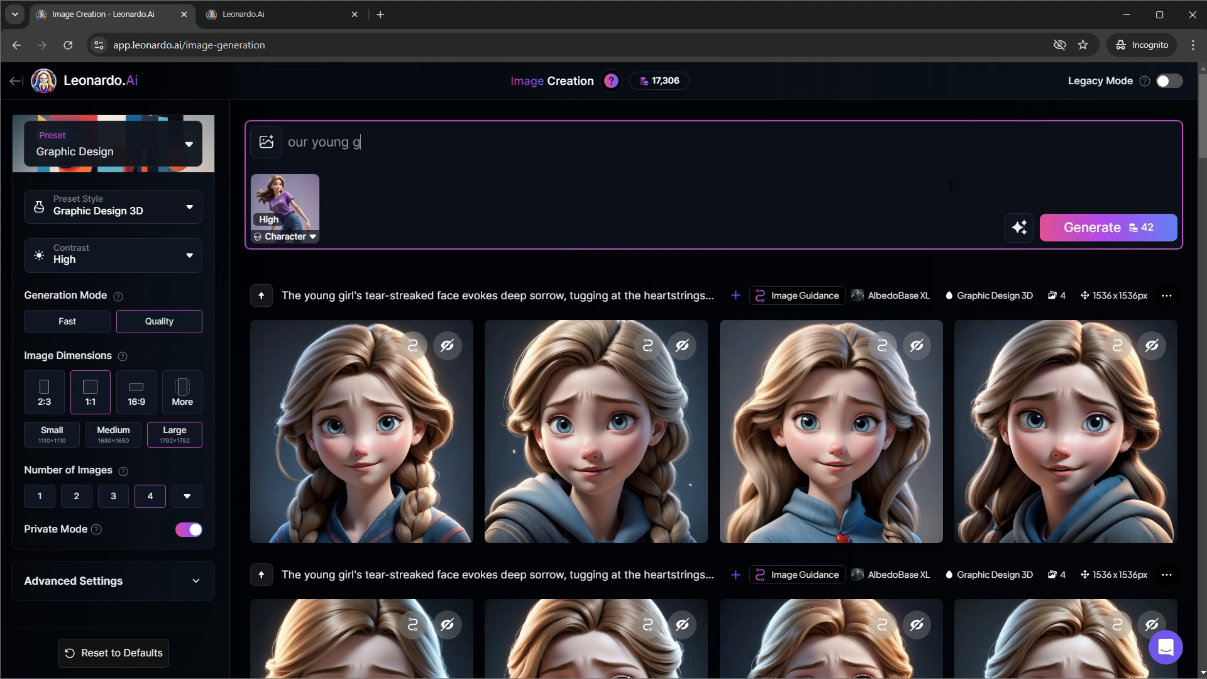
{"action": "type", "text": "irl is dancing for a kpop music"}
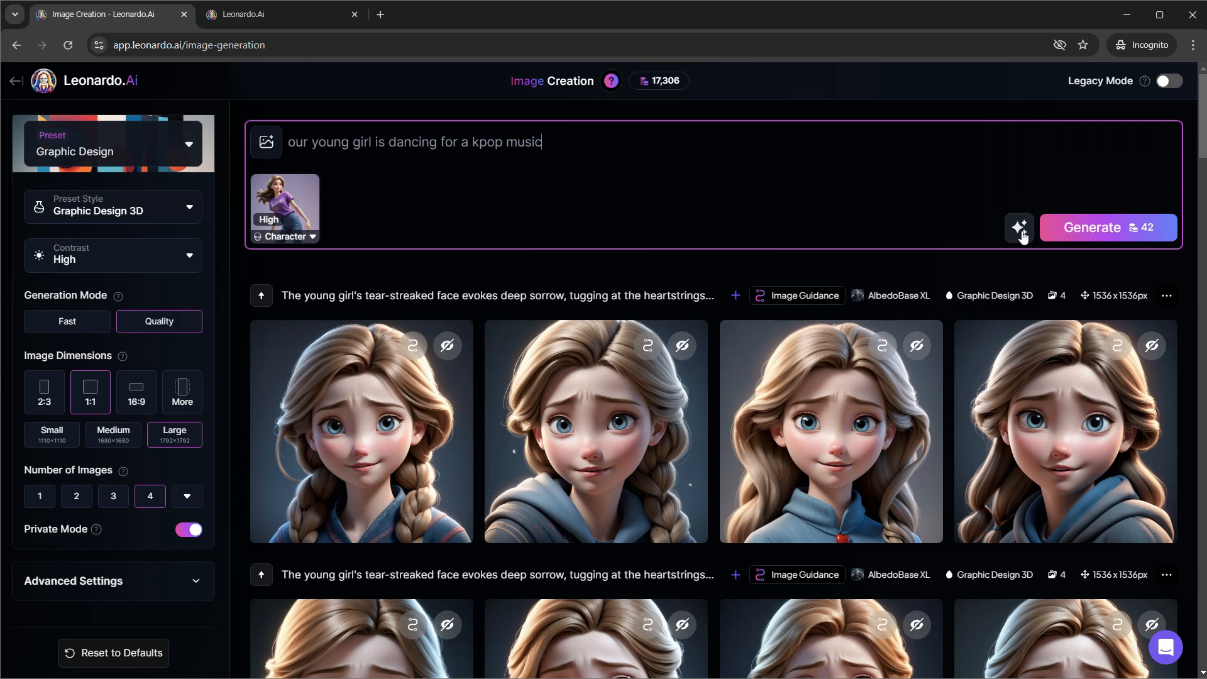
{"action": "left_click", "coordinate": [1020, 231]}
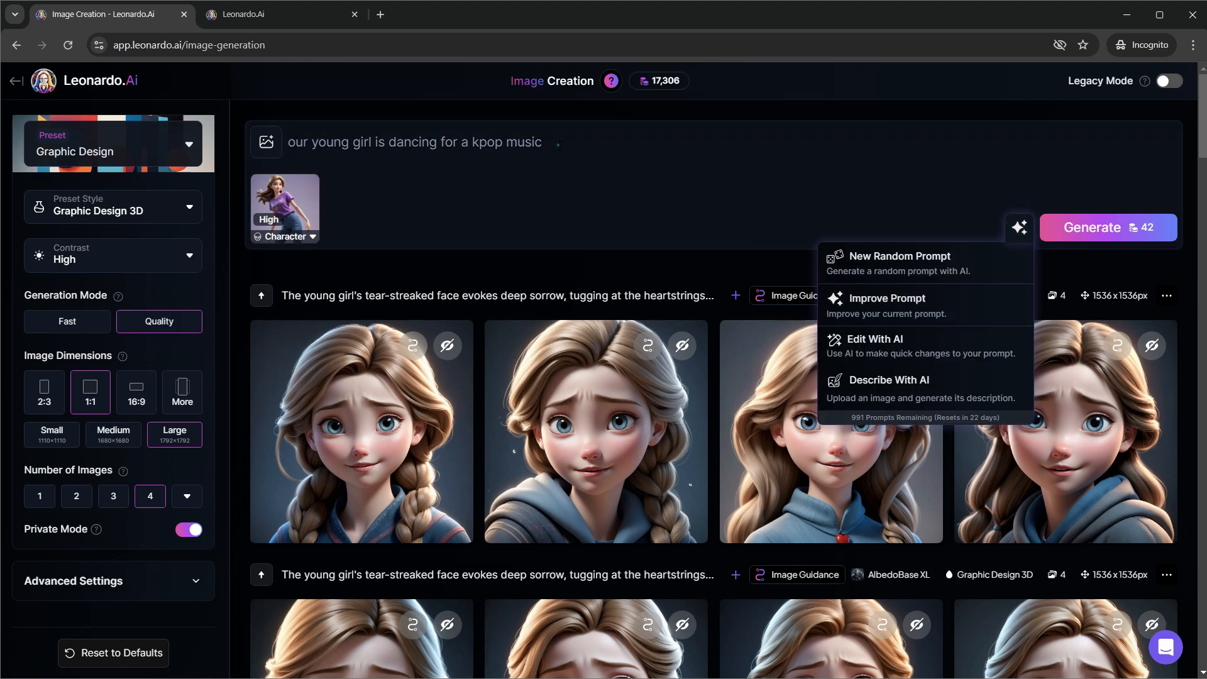
Extend the prompt with ", she looks like an idol" and improve it with AI.
{"action": "left_click", "coordinate": [563, 154]}
{"action": "type", "text": ", maybe she is an i"}
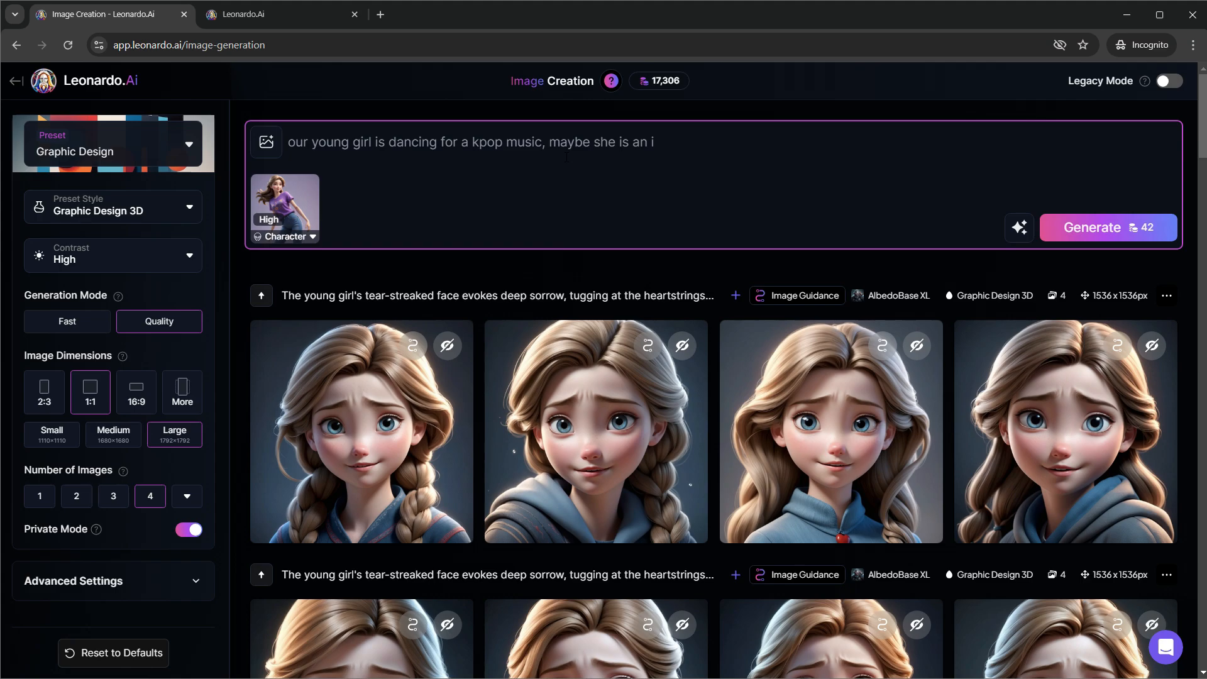
{"action": "key", "text": "BackSpace"}
{"action": "key", "text": "BackSpace"}
{"action": "key", "text": "BackSpace"}
{"action": "key", "text": "BackSpace"}
{"action": "key", "text": "BackSpace"}
{"action": "key", "text": "BackSpace"}
{"action": "key", "text": "BackSpace"}
{"action": "key", "text": "BackSpace"}
{"action": "key", "text": "BackSpace"}
{"action": "key", "text": "BackSpace"}
{"action": "key", "text": "BackSpace"}
{"action": "key", "text": "BackSpace"}
{"action": "key", "text": "BackSpace"}
{"action": "key", "text": "BackSpace"}
{"action": "key", "text": "BackSpace"}
{"action": "key", "text": "BackSpace"}
{"action": "key", "text": "BackSpace"}
{"action": "key", "text": "BackSpace"}
{"action": "key", "text": "BackSpace"}
{"action": "key", "text": "BackSpace"}
{"action": "type", "text": "usic, she looks like an idol"}
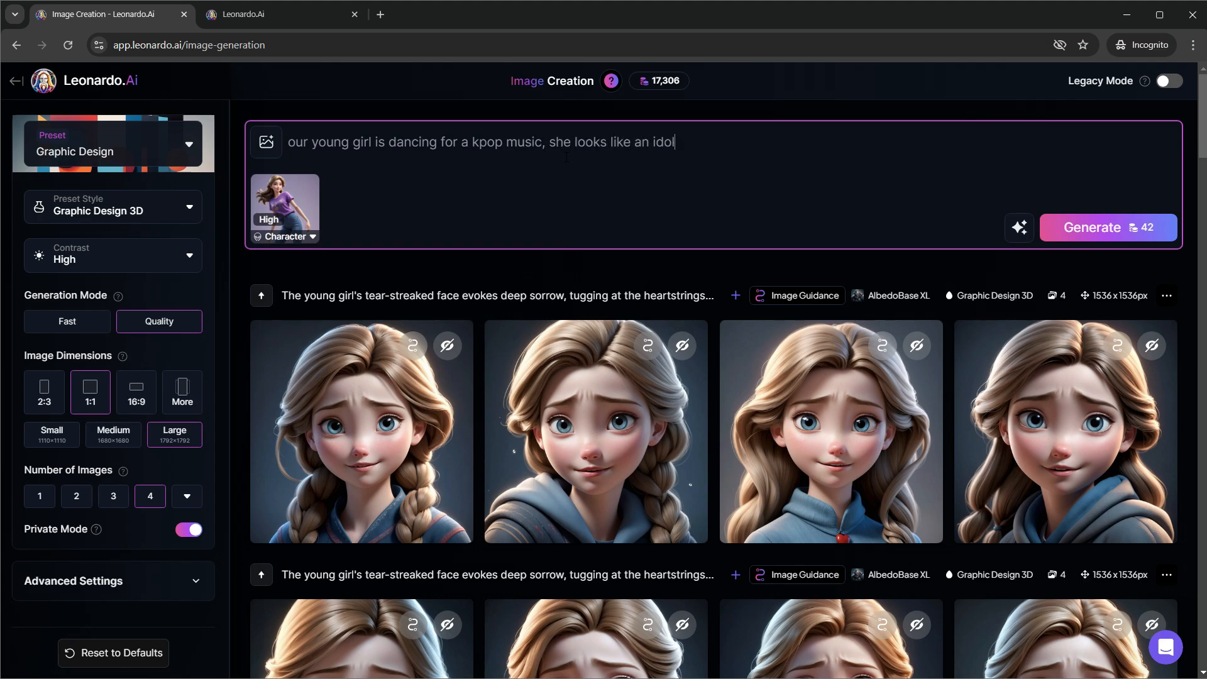
{"action": "left_click", "coordinate": [1020, 227]}
{"action": "left_click", "coordinate": [924, 308]}
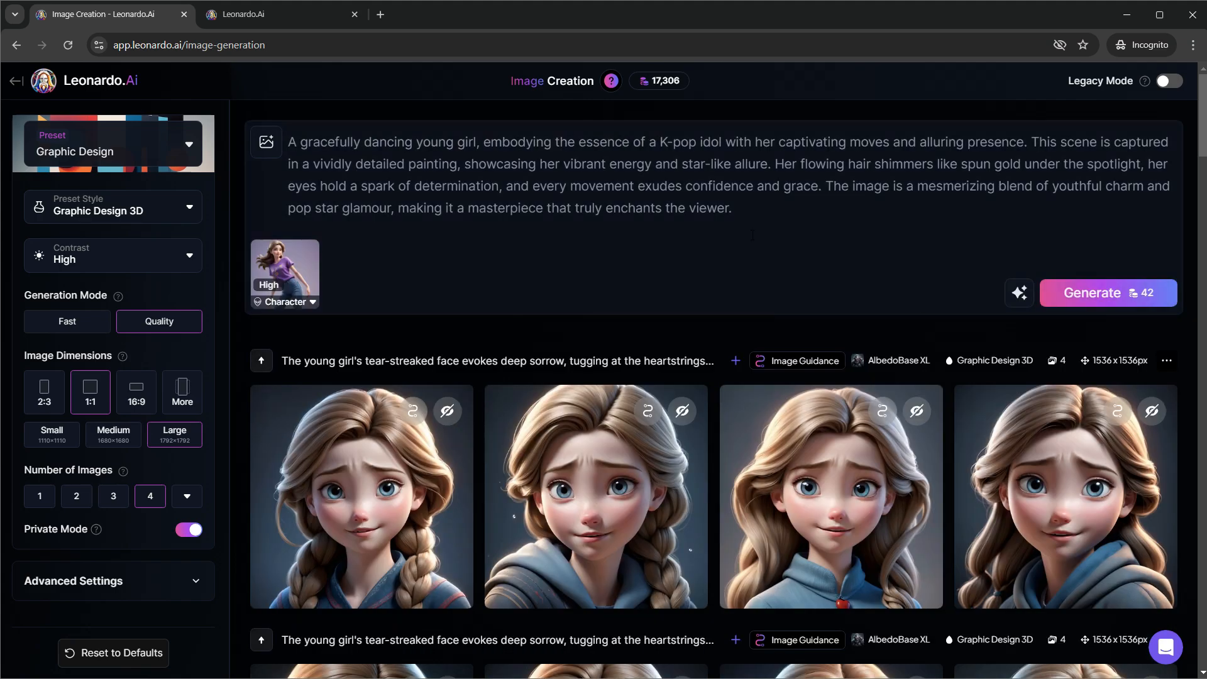
Generate four images of the dancing K-pop idol girl and view the second result enlarged.
{"action": "left_click", "coordinate": [1110, 298]}
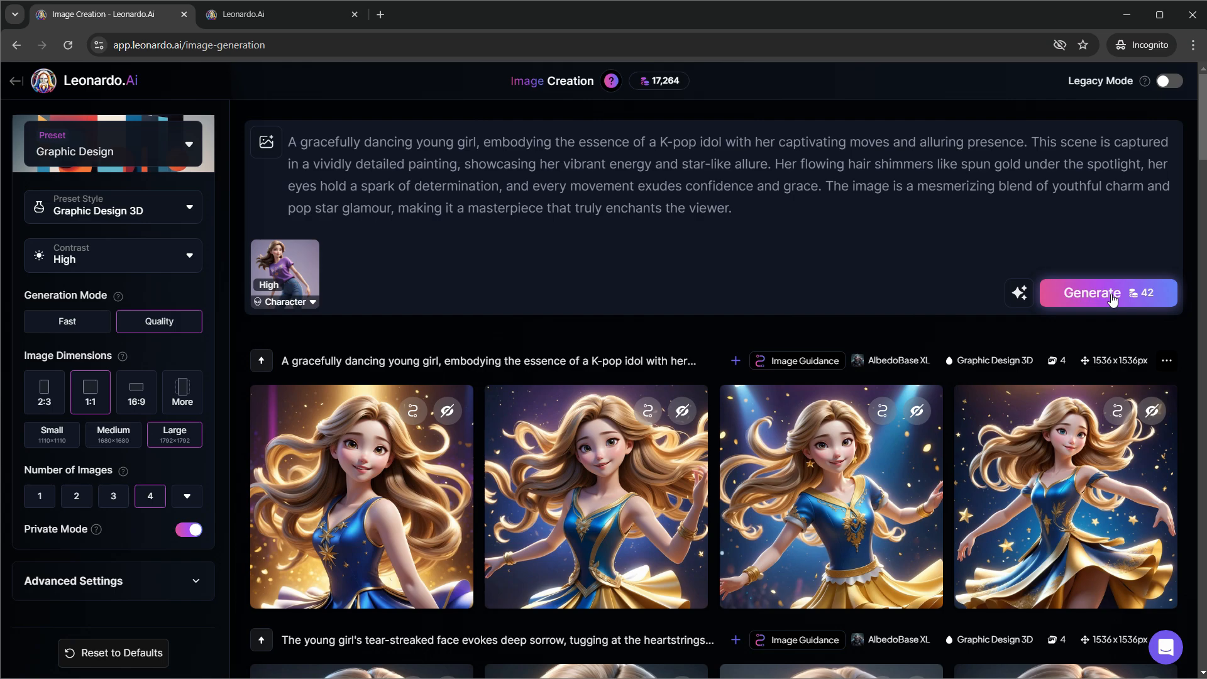
{"action": "left_click", "coordinate": [557, 480]}
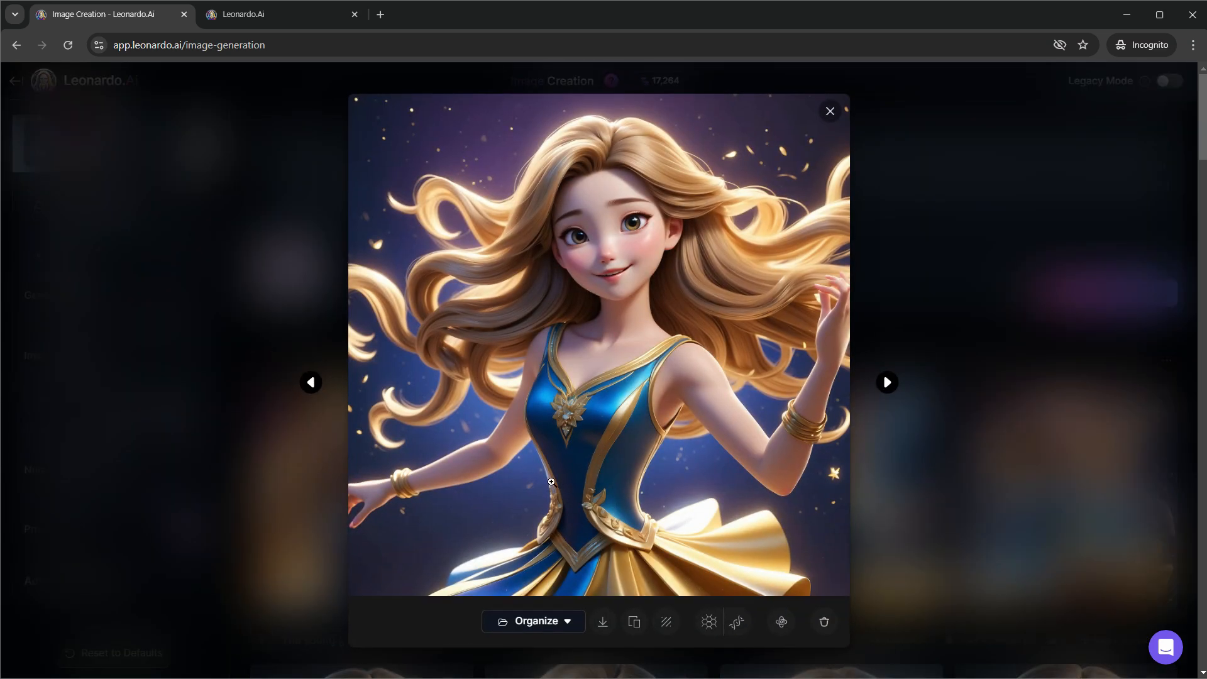
{"action": "left_click", "coordinate": [831, 115]}
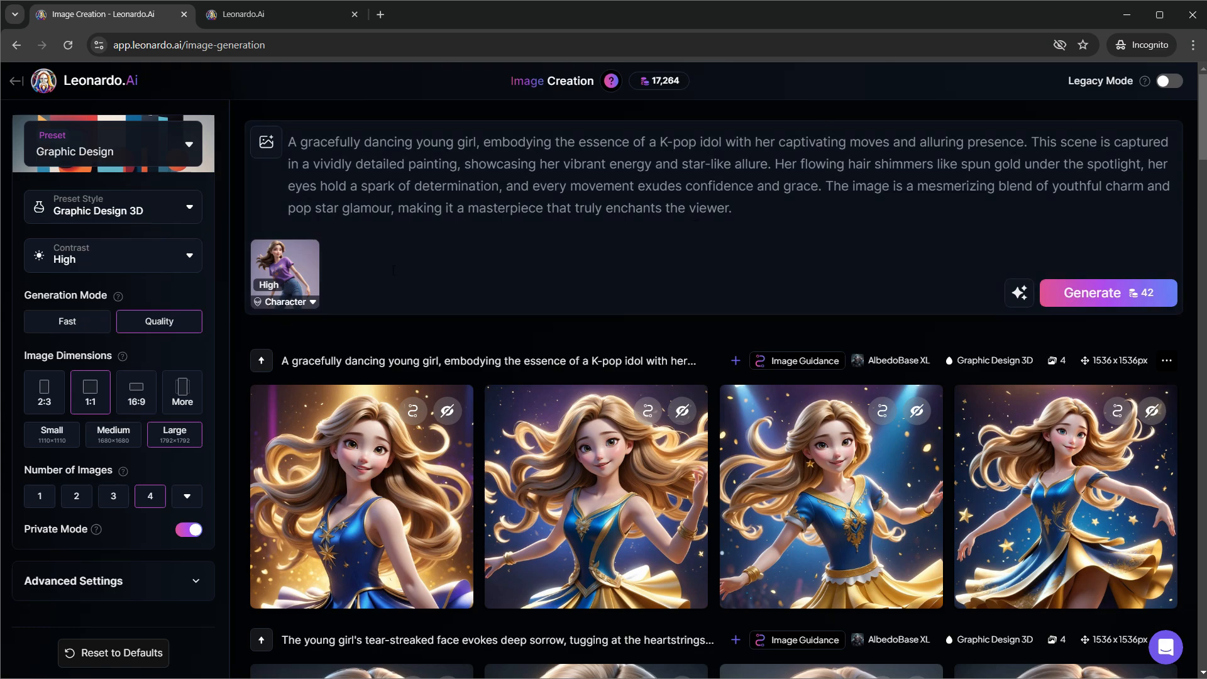
Add the second purple t-shirt image from your own generations as a Style Reference and generate new dancing images.
{"action": "left_click", "coordinate": [267, 144]}
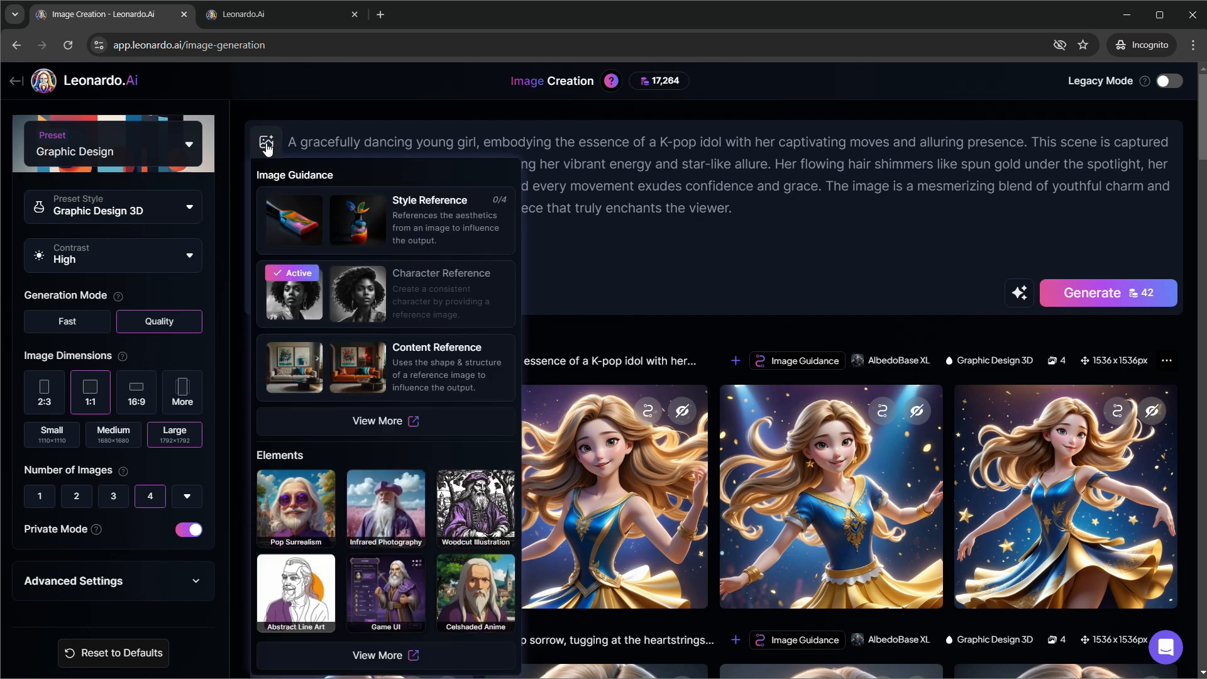
{"action": "left_click", "coordinate": [319, 222]}
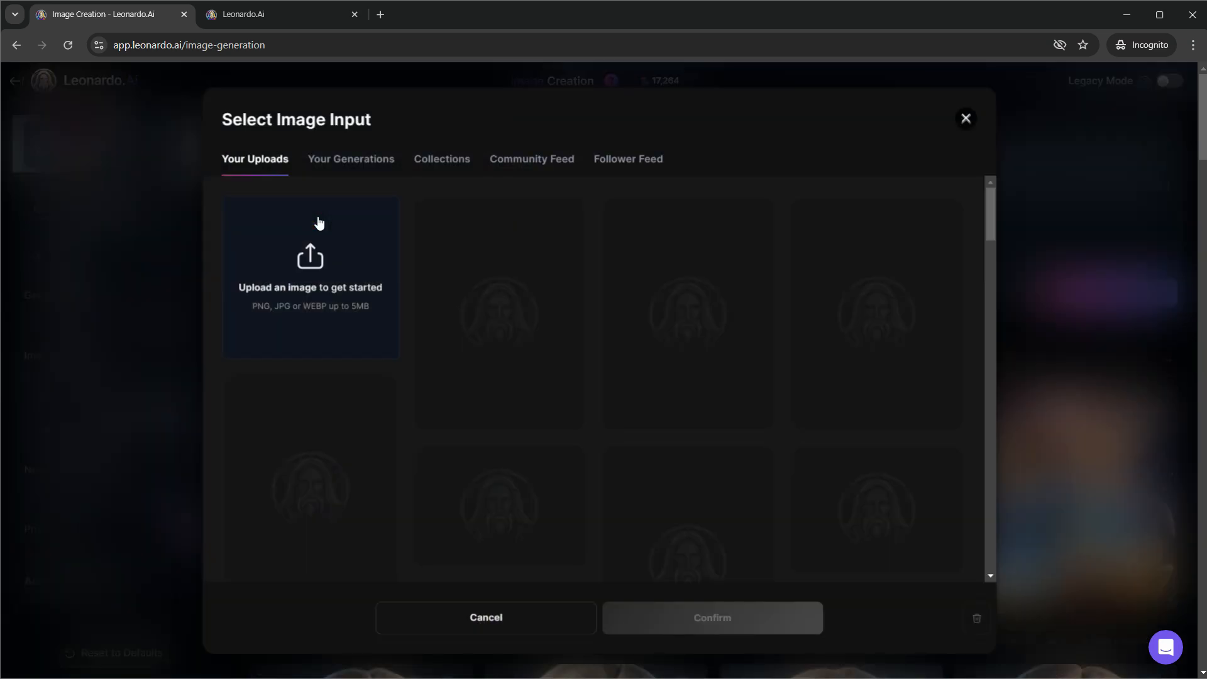
{"action": "left_click", "coordinate": [326, 160]}
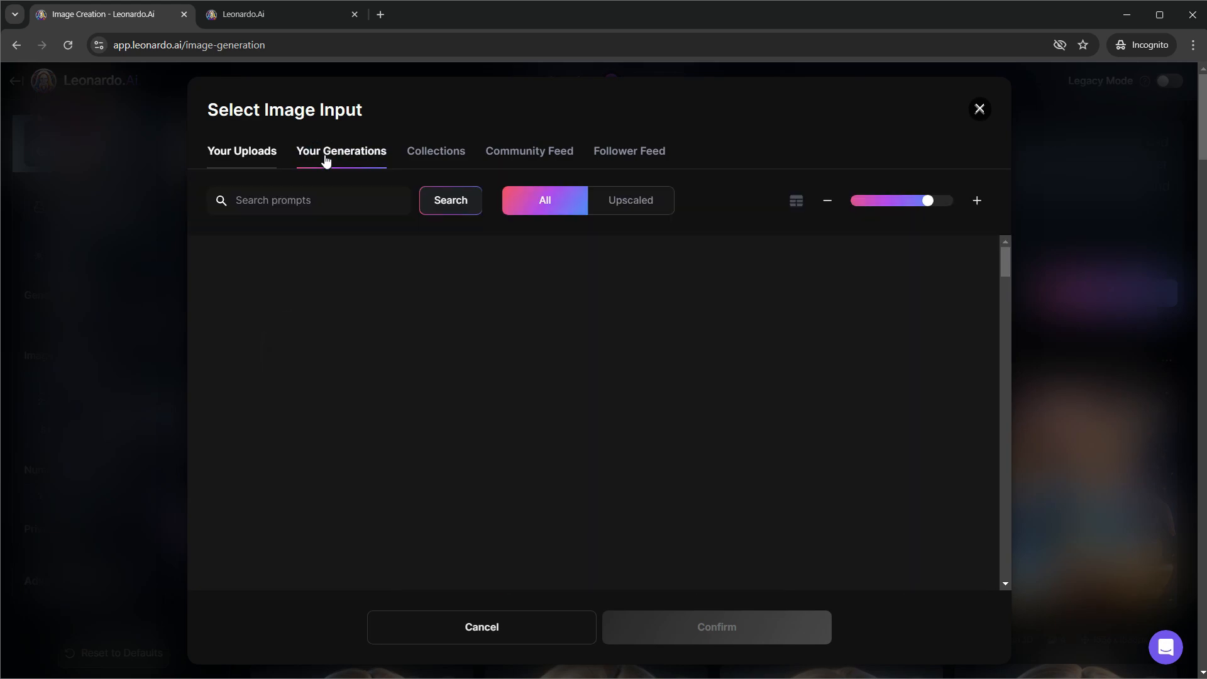
{"action": "left_click_drag", "start_coordinate": [1006, 268], "coordinate": [1005, 305]}
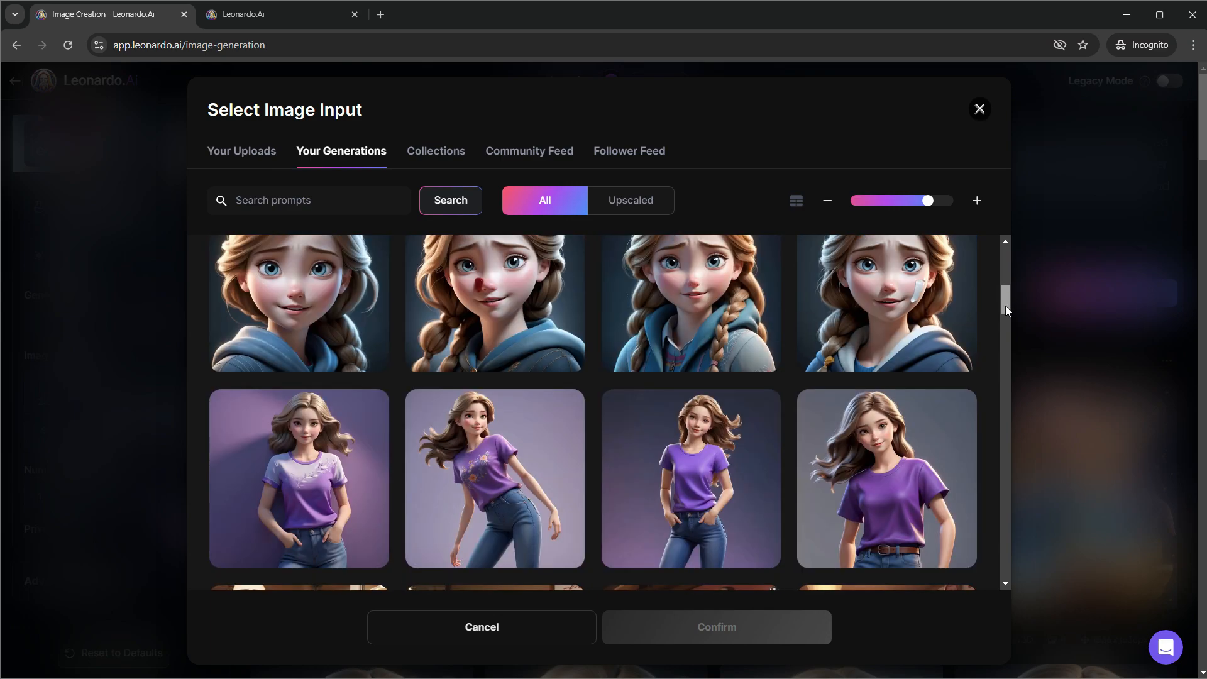
{"action": "left_click", "coordinate": [482, 460]}
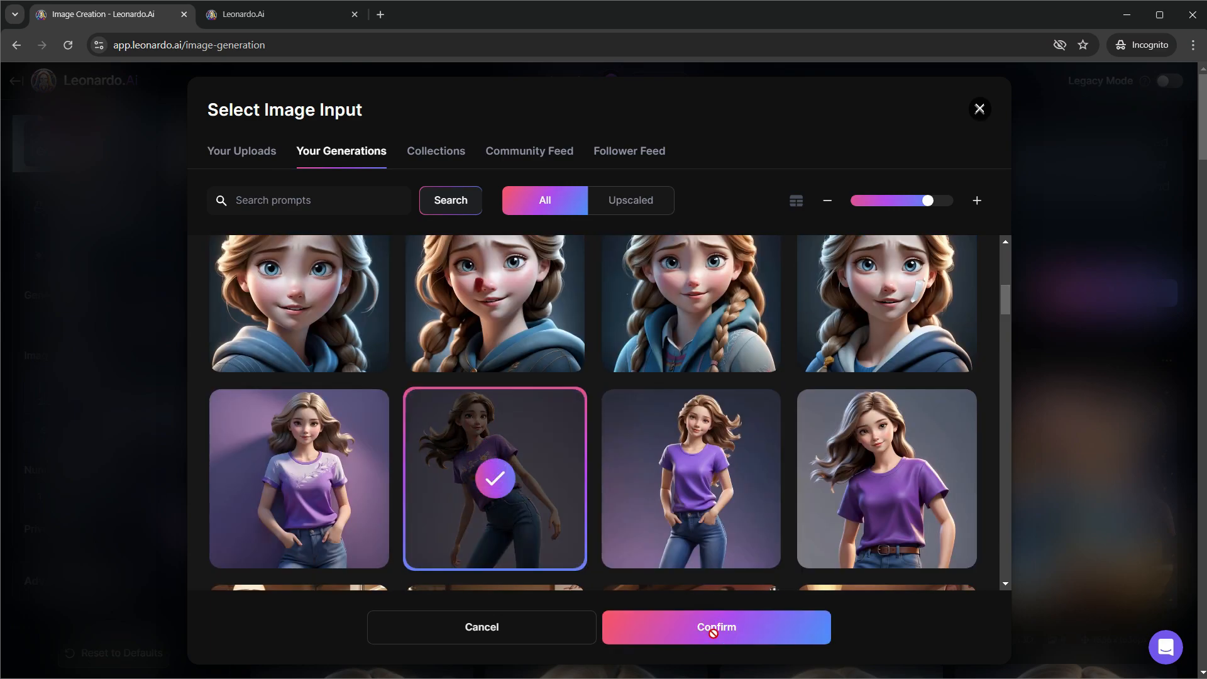
{"action": "left_click", "coordinate": [713, 630]}
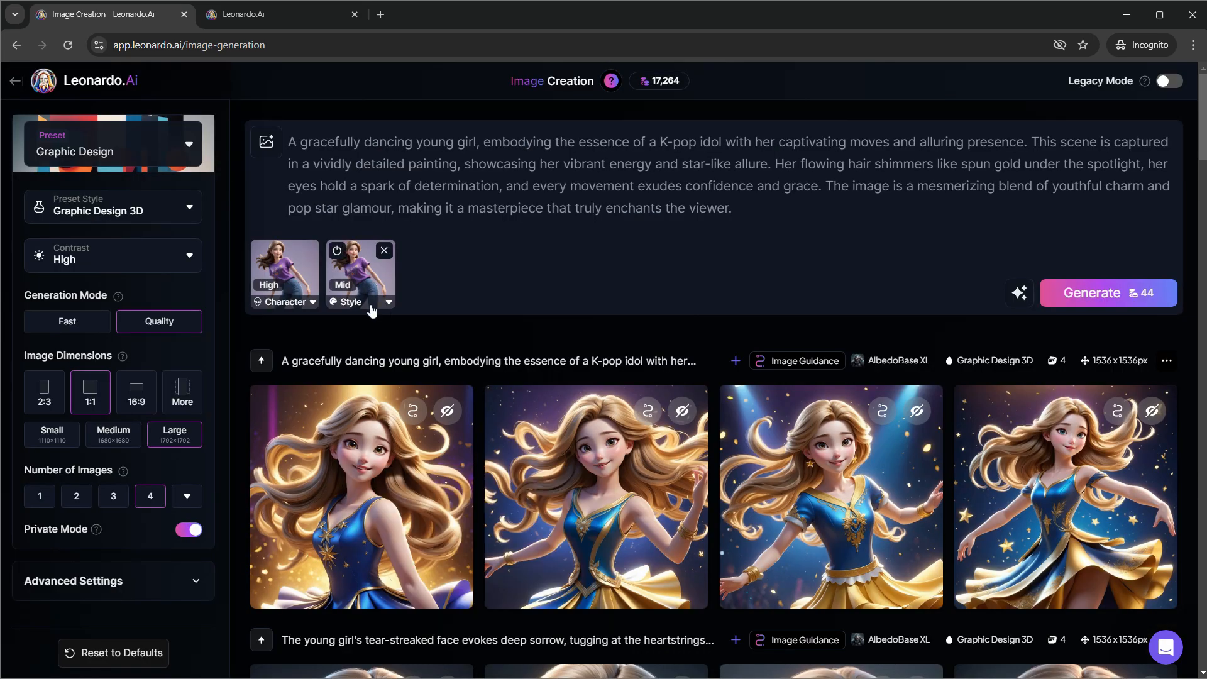
{"action": "left_click", "coordinate": [1115, 304]}
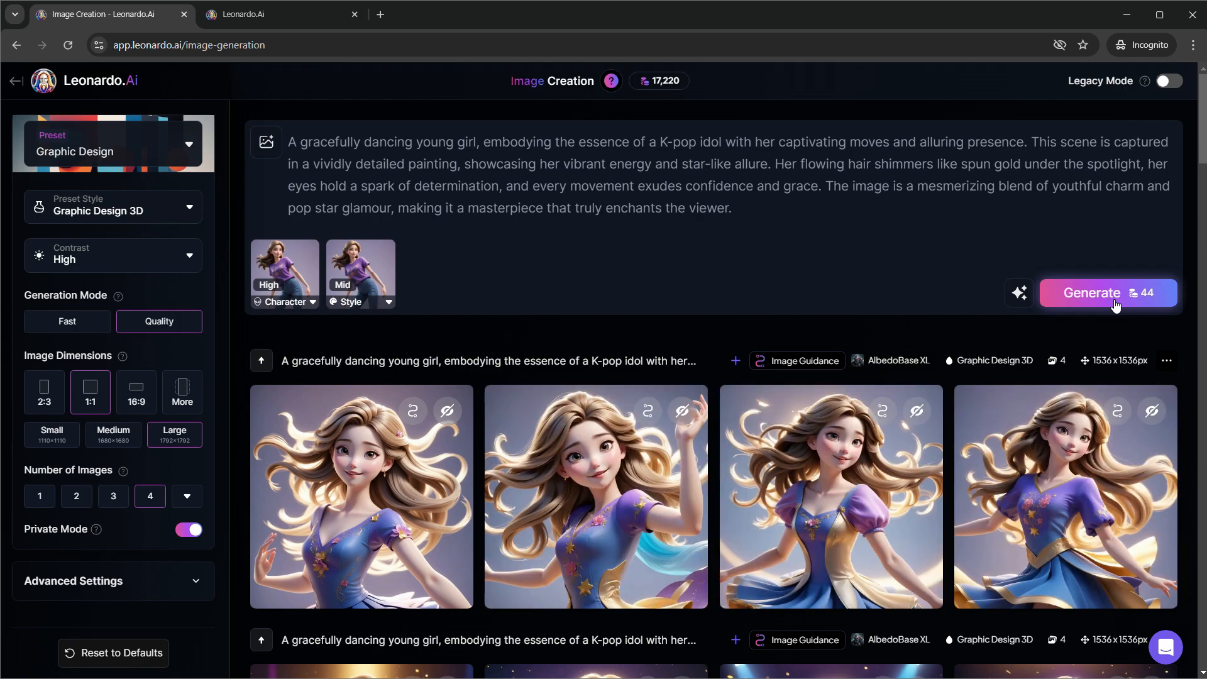
{"action": "mouse_move", "coordinate": [597, 540]}
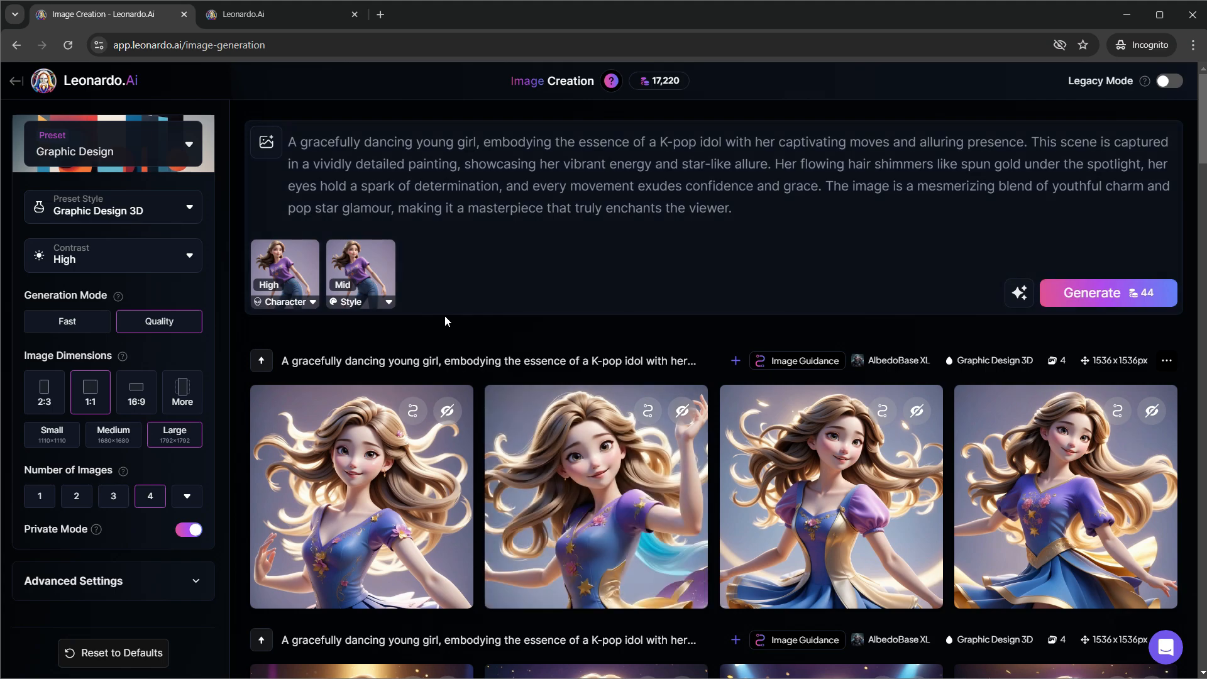
Set the Style Reference strength to Max, generate the dancing images again and view the second result enlarged.
{"action": "left_click", "coordinate": [389, 303]}
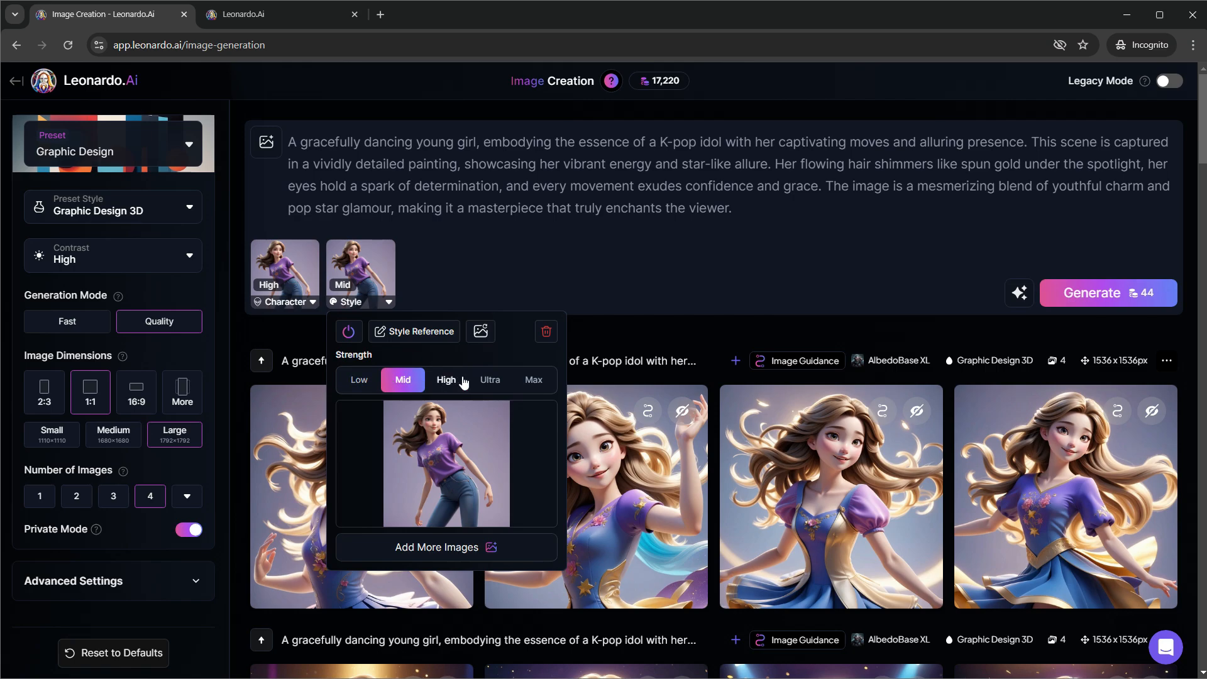
{"action": "left_click", "coordinate": [532, 381]}
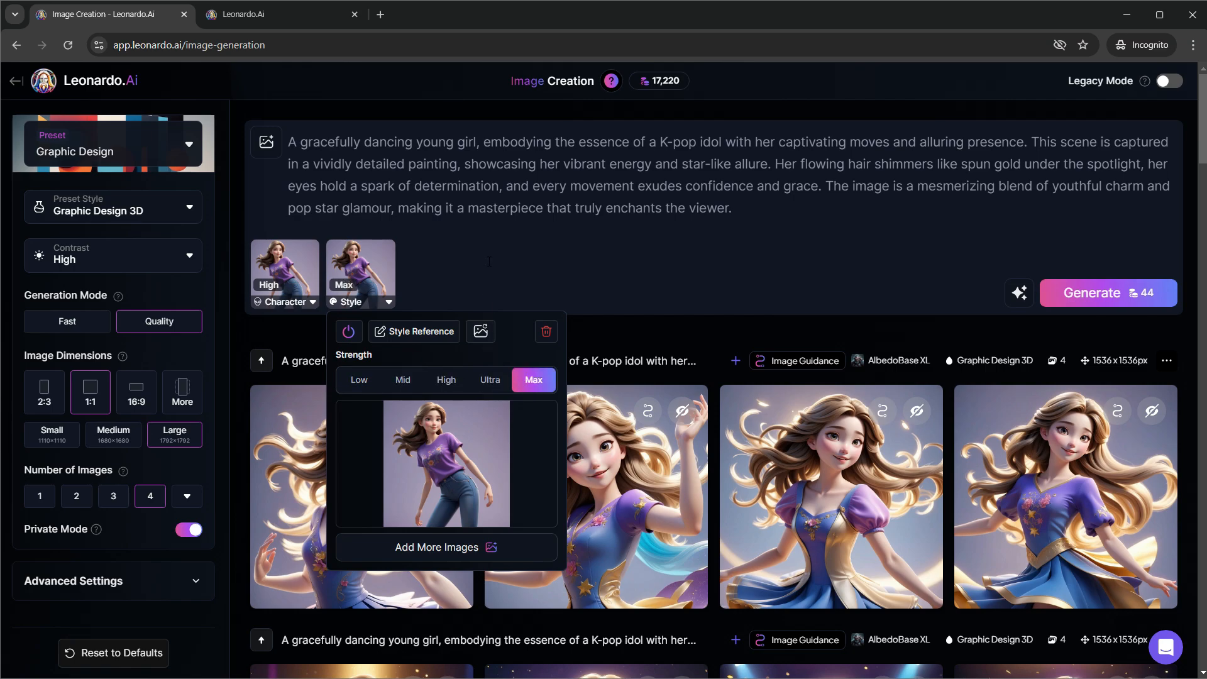
{"action": "left_click", "coordinate": [1069, 303]}
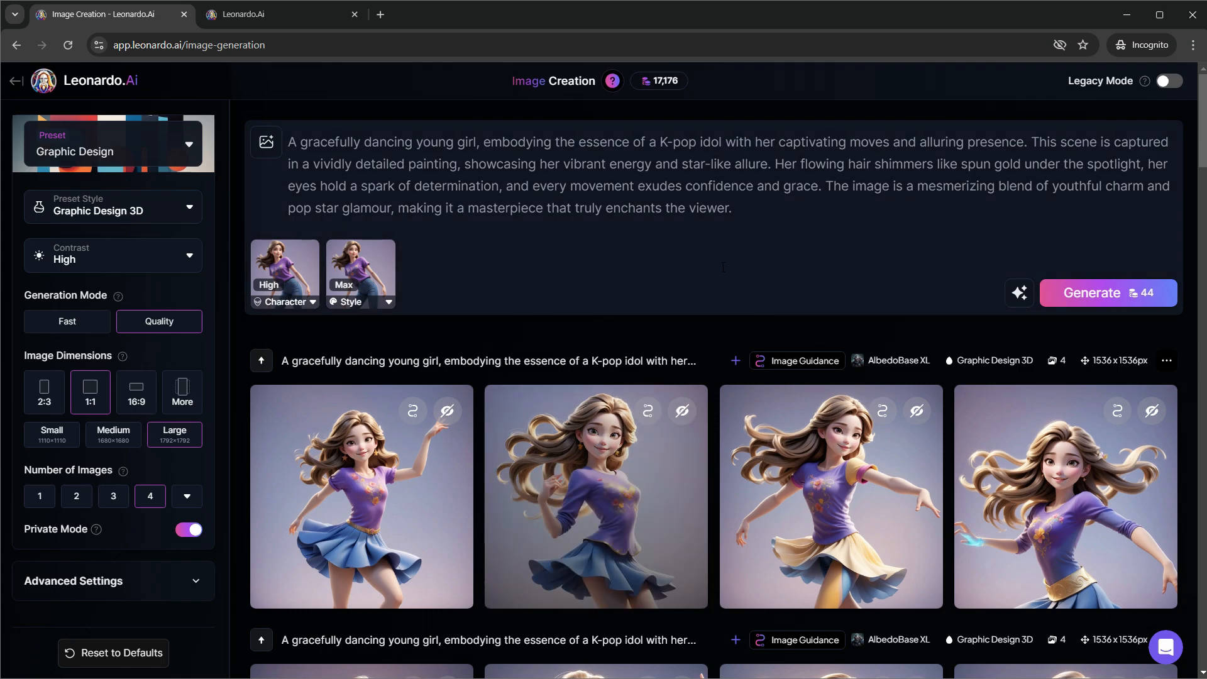
{"action": "left_click", "coordinate": [612, 478]}
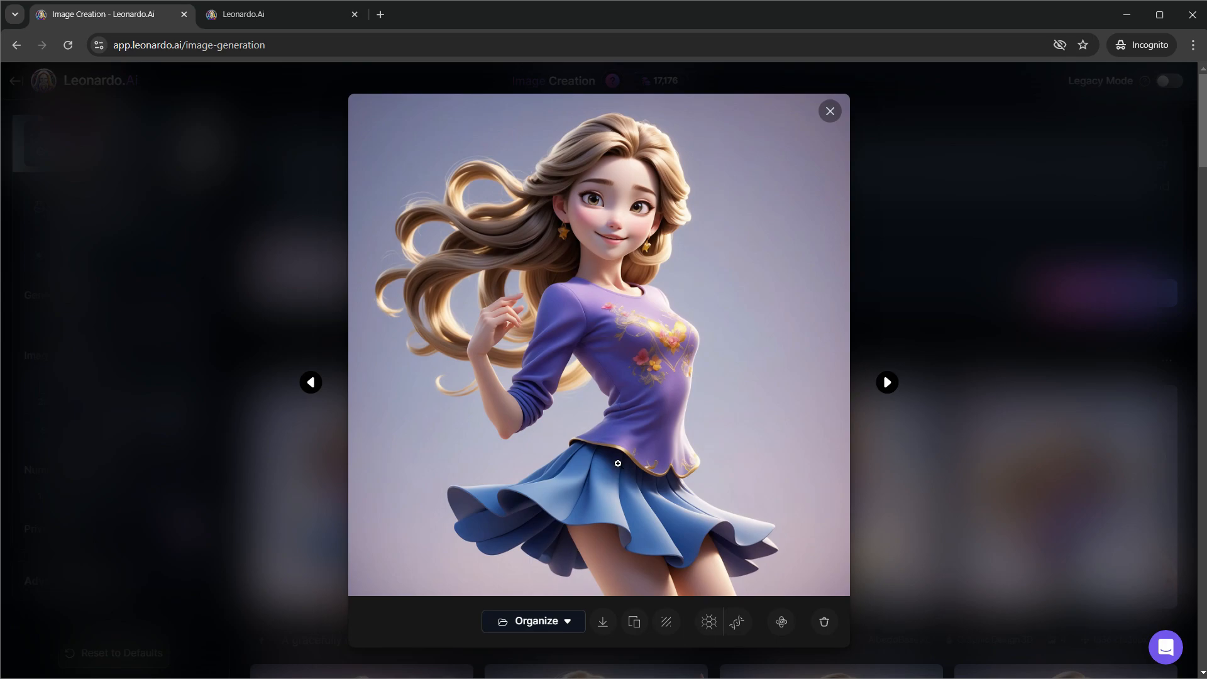
{"action": "left_click", "coordinate": [829, 114]}
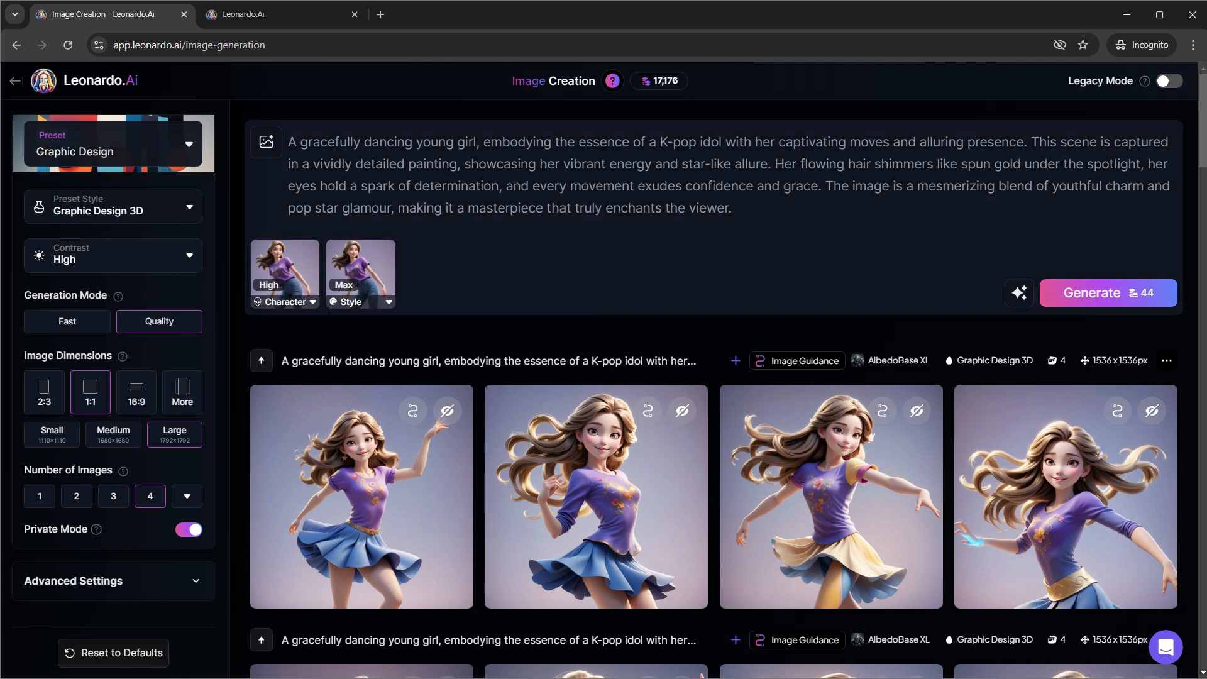
Replace the Style Reference image with the third purple t-shirt image from your own generations.
{"action": "left_click", "coordinate": [348, 271]}
{"action": "left_click", "coordinate": [468, 460]}
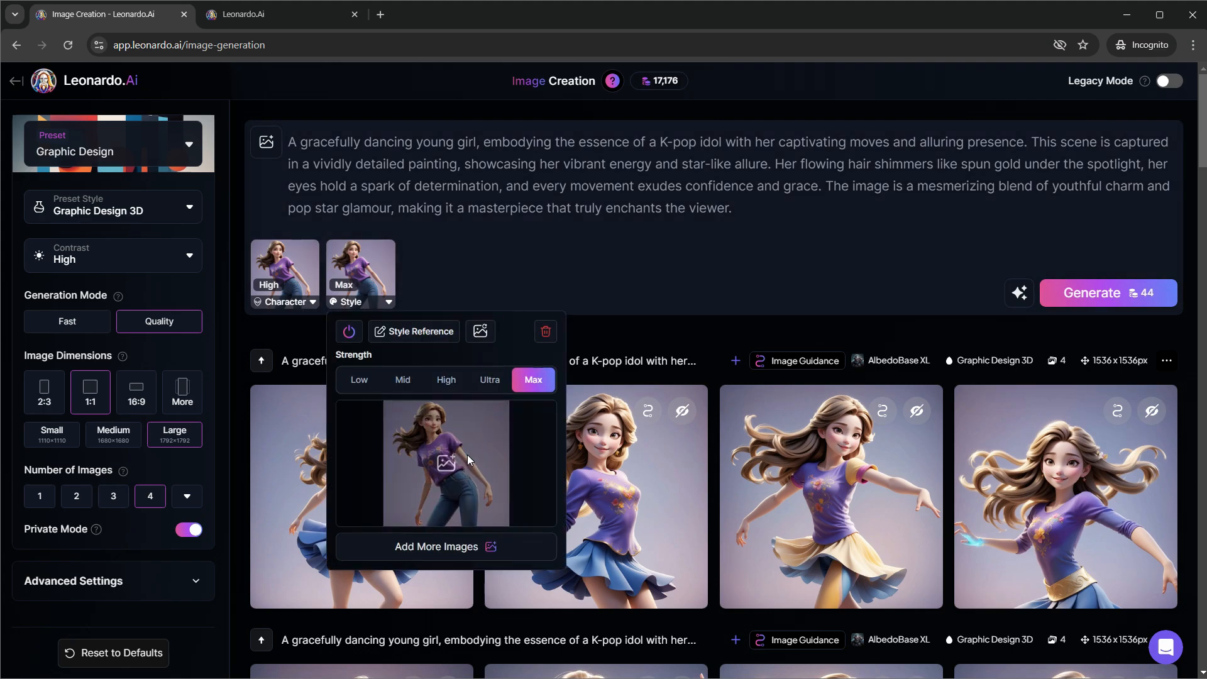
{"action": "left_click", "coordinate": [362, 158]}
{"action": "left_click_drag", "start_coordinate": [1006, 263], "coordinate": [1001, 354]}
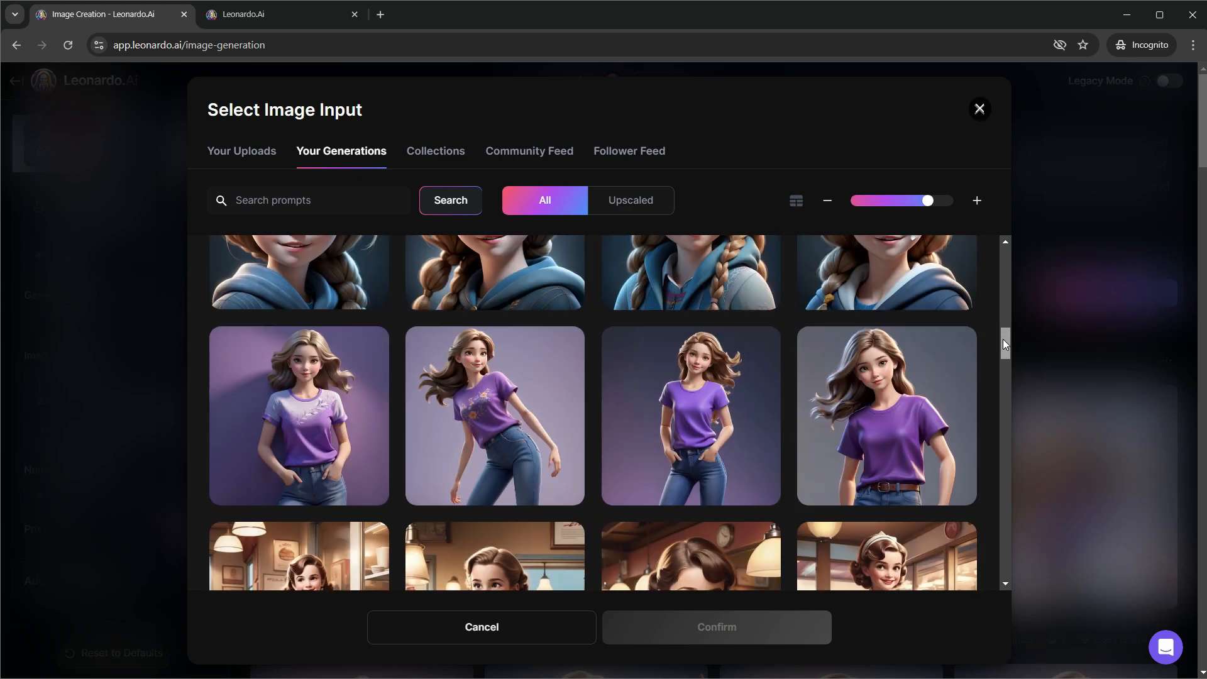
{"action": "left_click", "coordinate": [729, 403]}
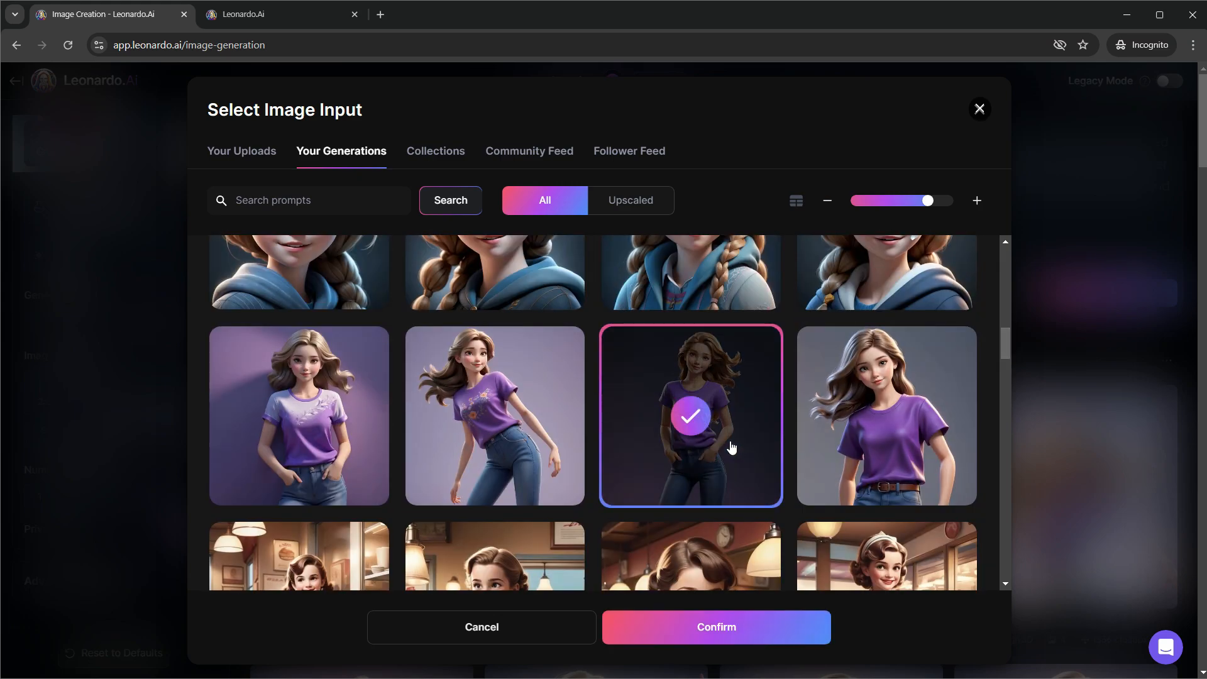
{"action": "left_click", "coordinate": [708, 632]}
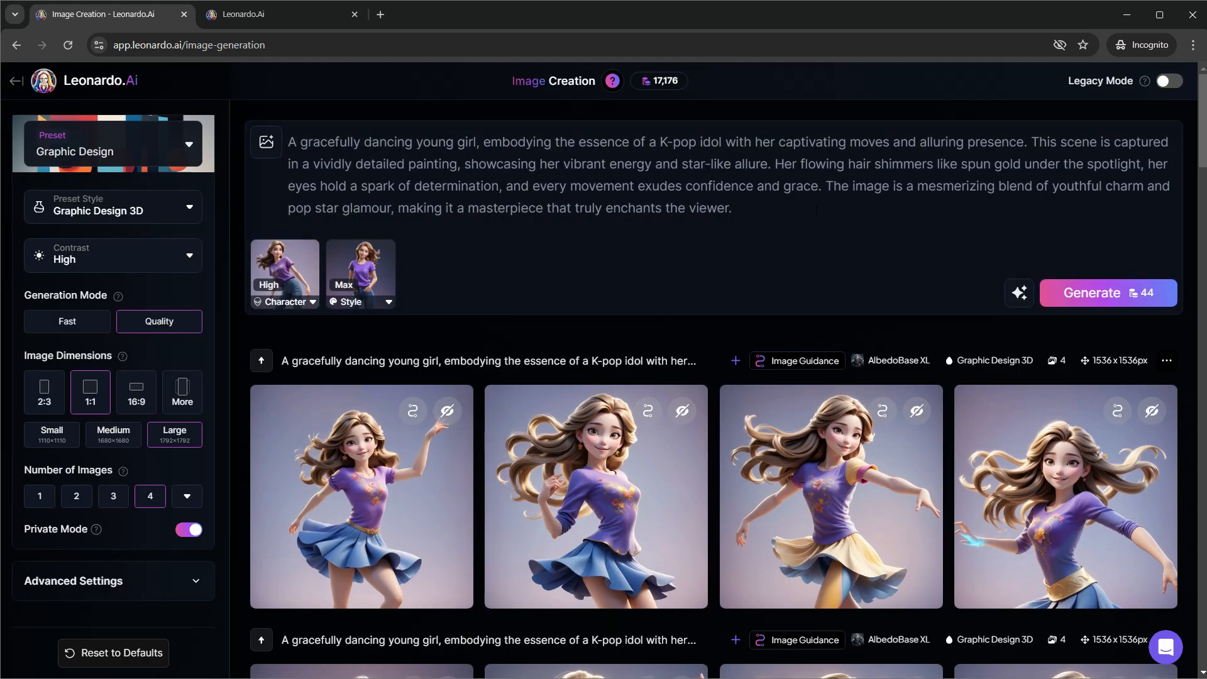
Append "She is wearing t-shirt and jeans" to the prompt, generate four images and view the third result enlarged.
{"action": "left_click", "coordinate": [816, 211]}
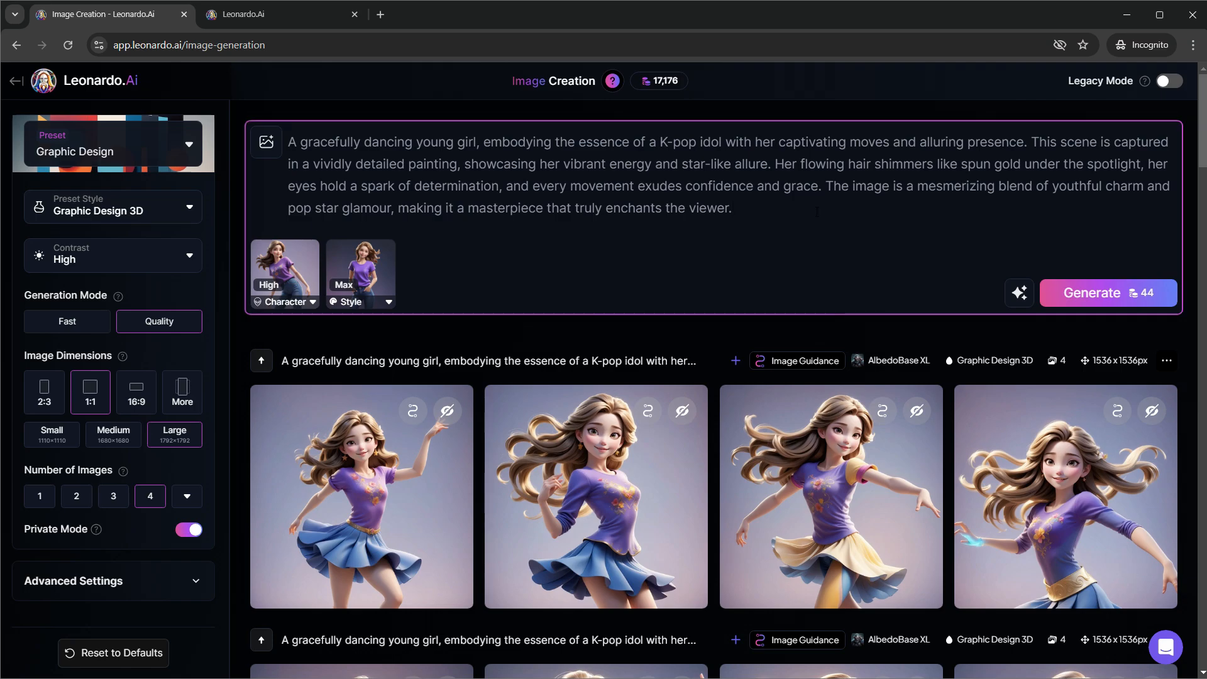
{"action": "type", "text": "She is wearing t-shirt and "}
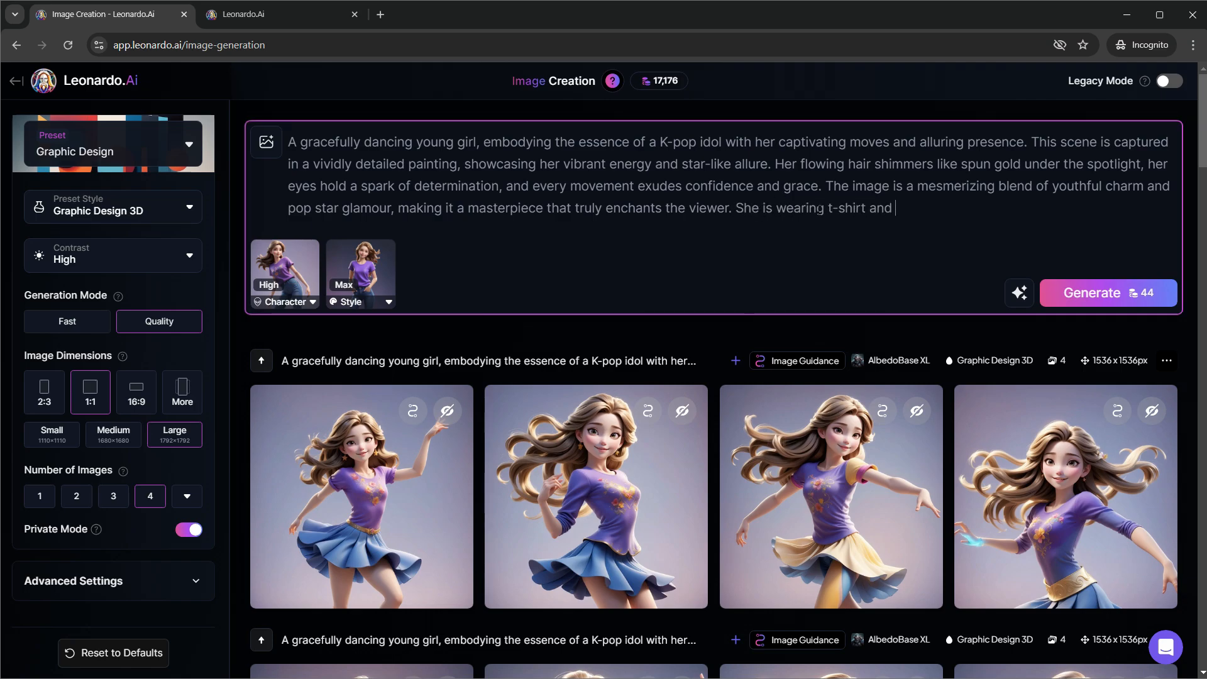
{"action": "type", "text": "jeans"}
{"action": "left_click", "coordinate": [1092, 292]}
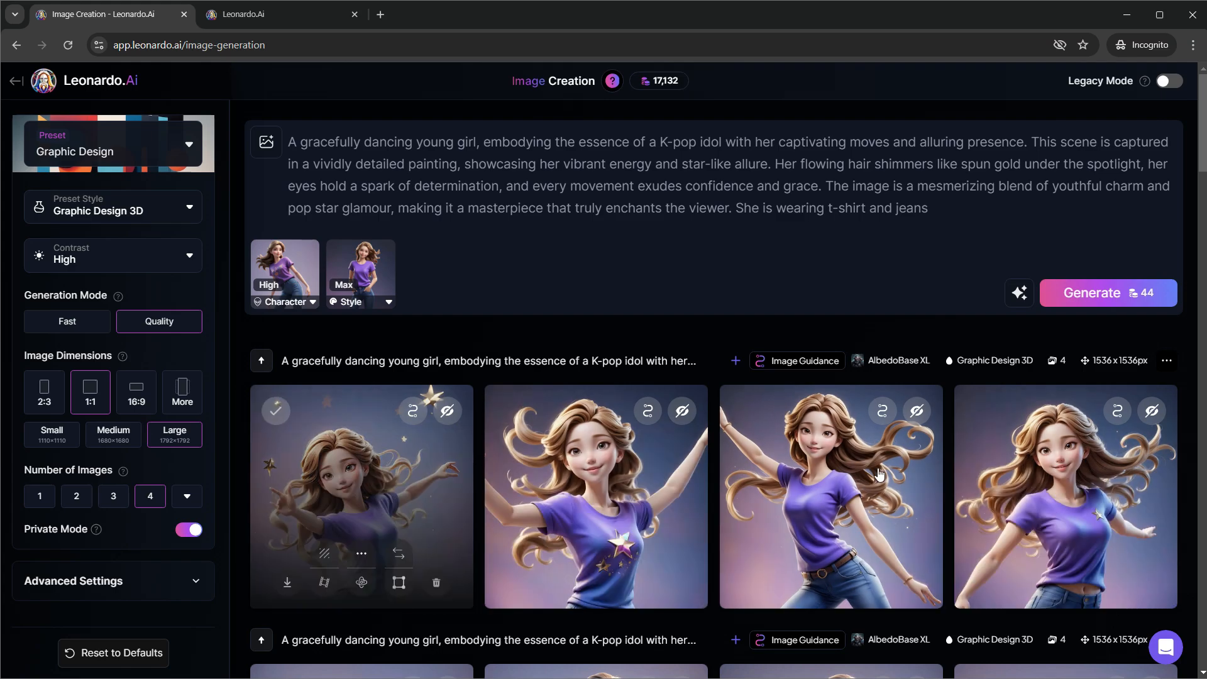
{"action": "left_click", "coordinate": [841, 497]}
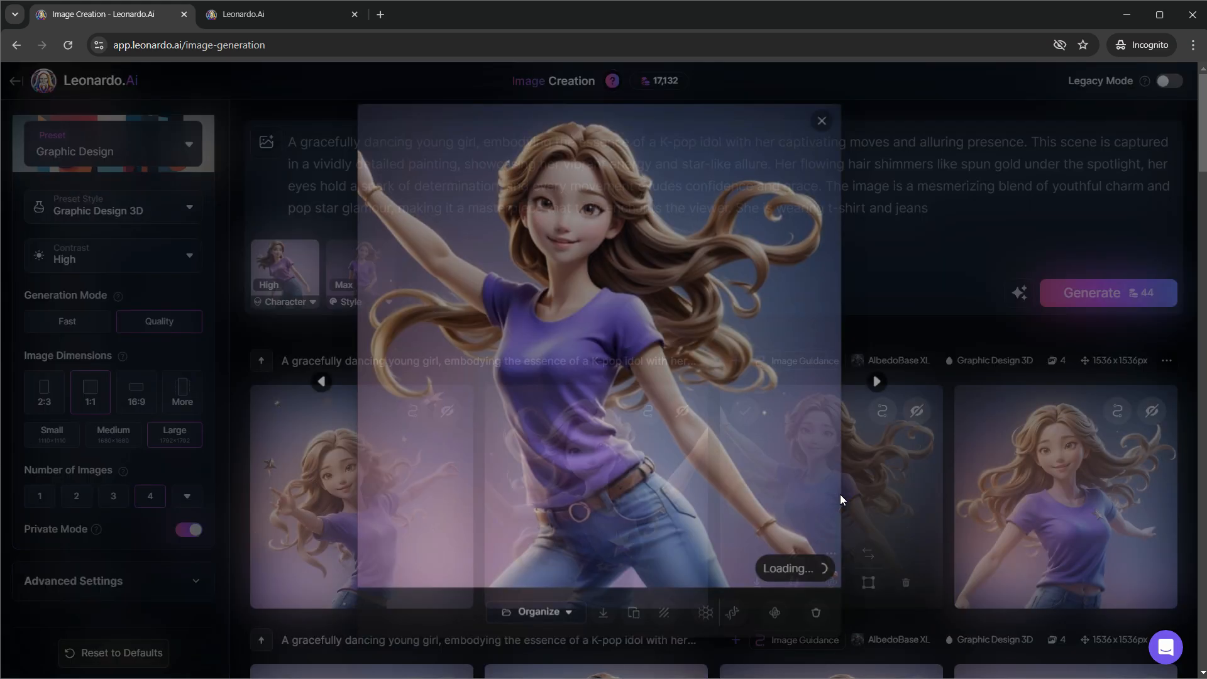